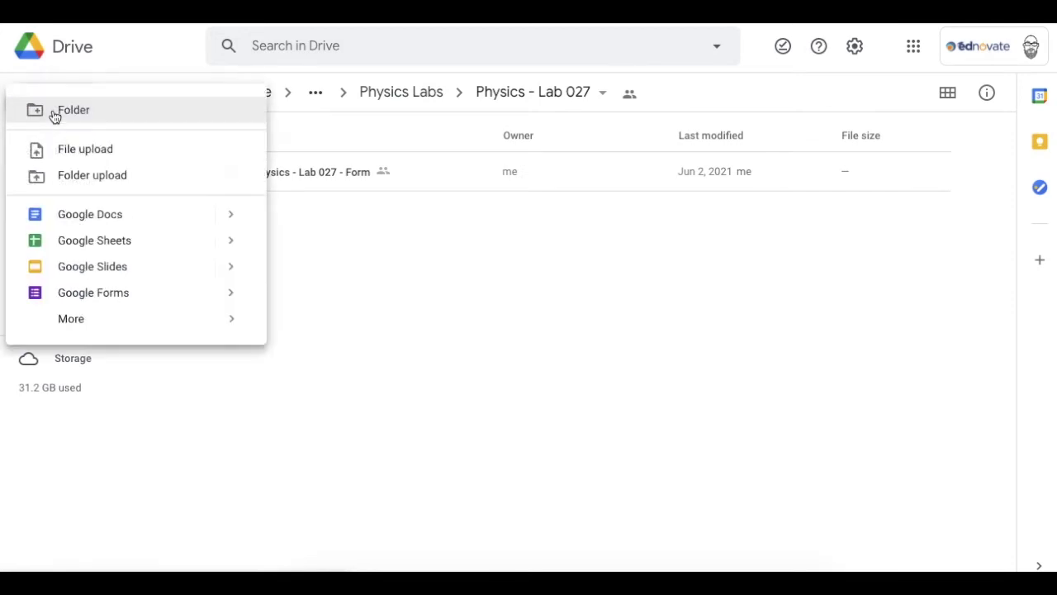
# - Create a Google Sheets spreadsheet in the shared Physics - Lab 027 folder and title it "Physics - Lab 027 - Data Collection"
pyautogui.click(85, 239)
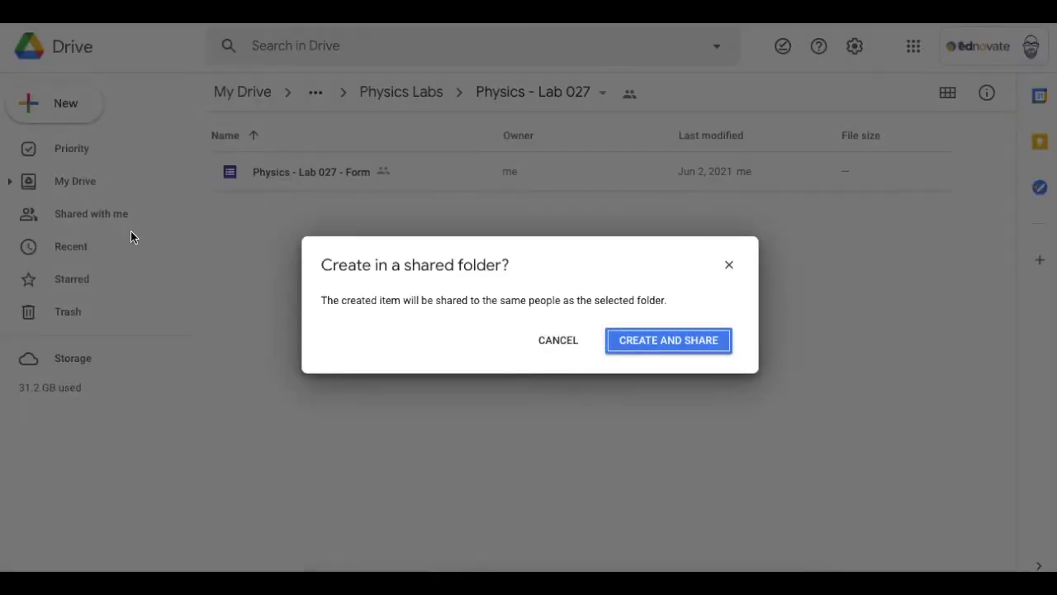
pyautogui.click(683, 339)
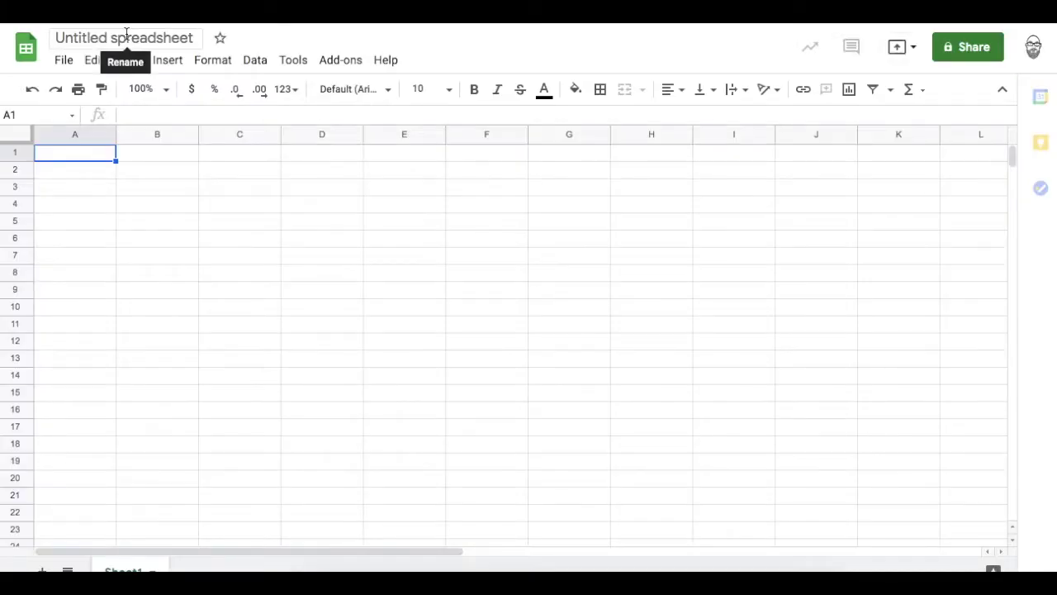
pyautogui.click(126, 34)
pyautogui.write('Phys')
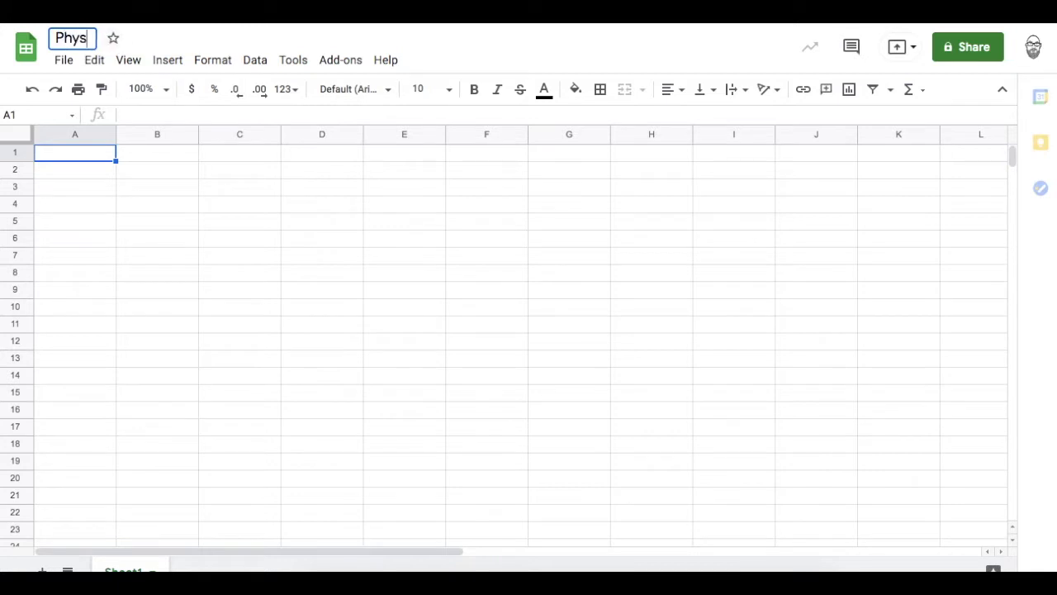
pyautogui.write('ics ')
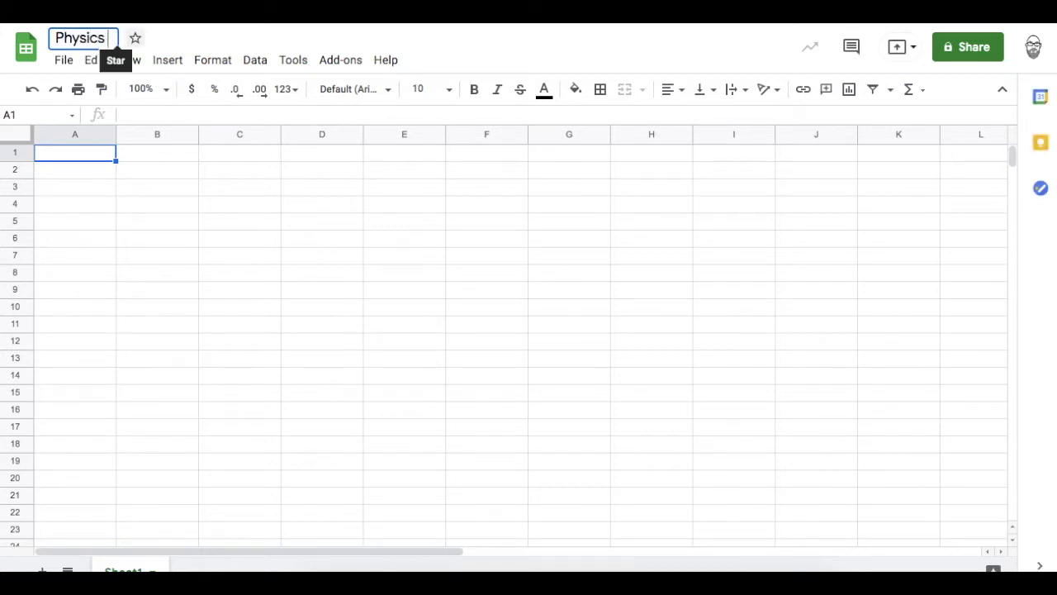
pyautogui.write('- Lab')
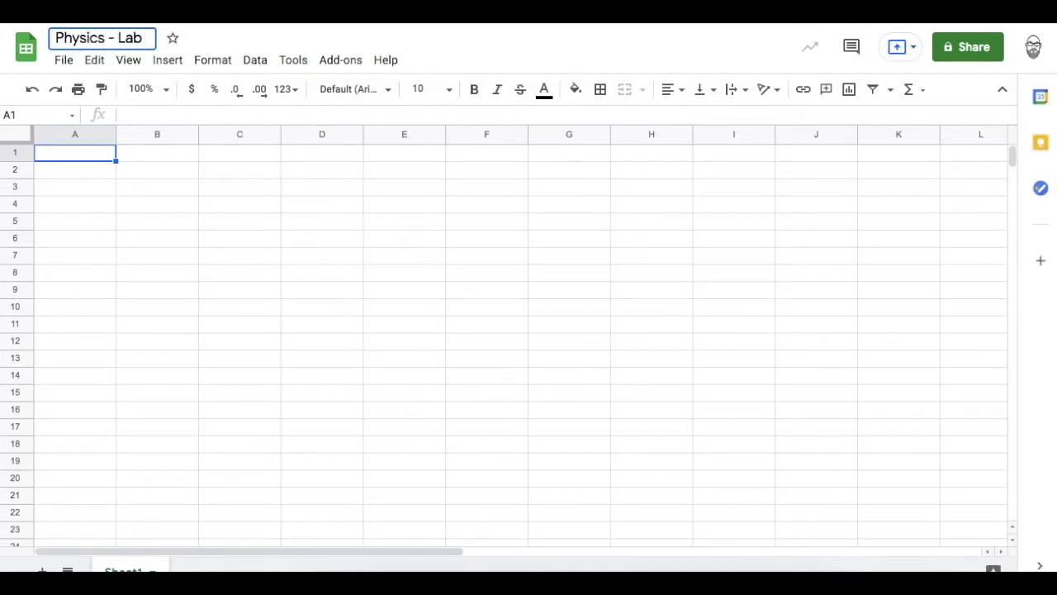
pyautogui.write(' 027 - D')
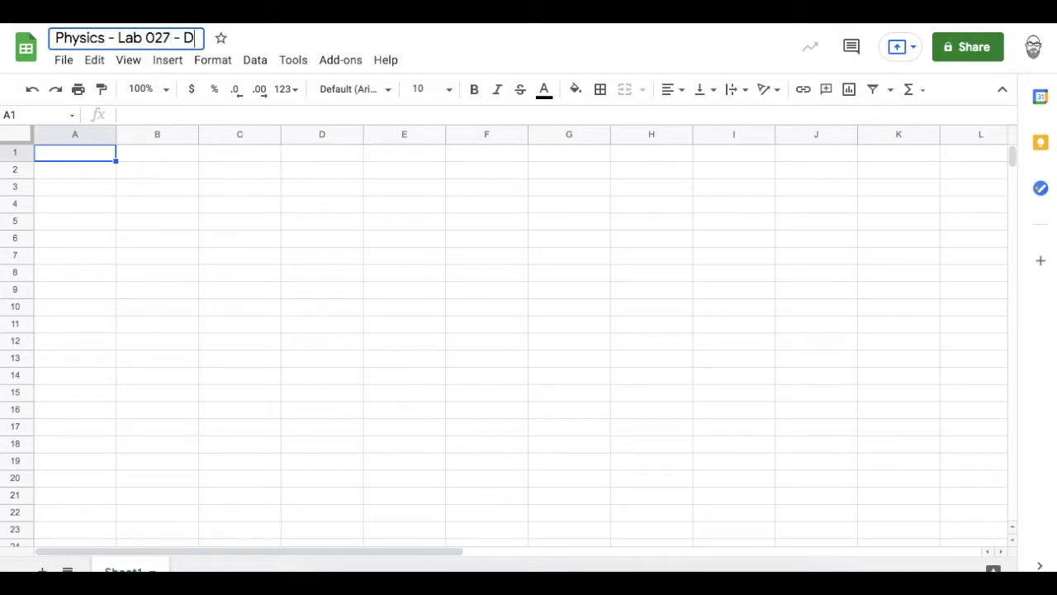
pyautogui.write('ata Collection')
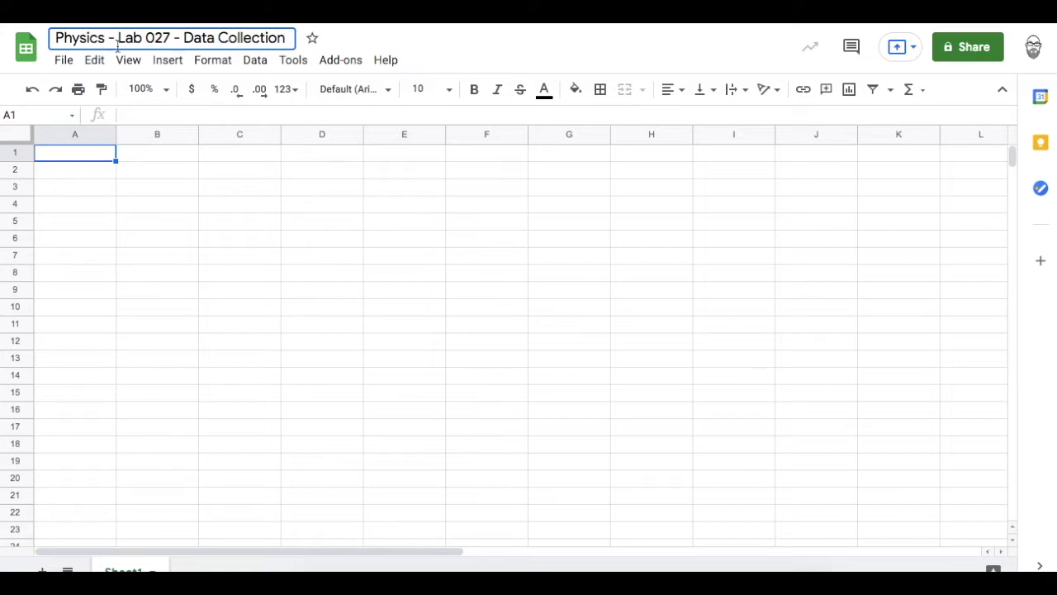
pyautogui.click(171, 188)
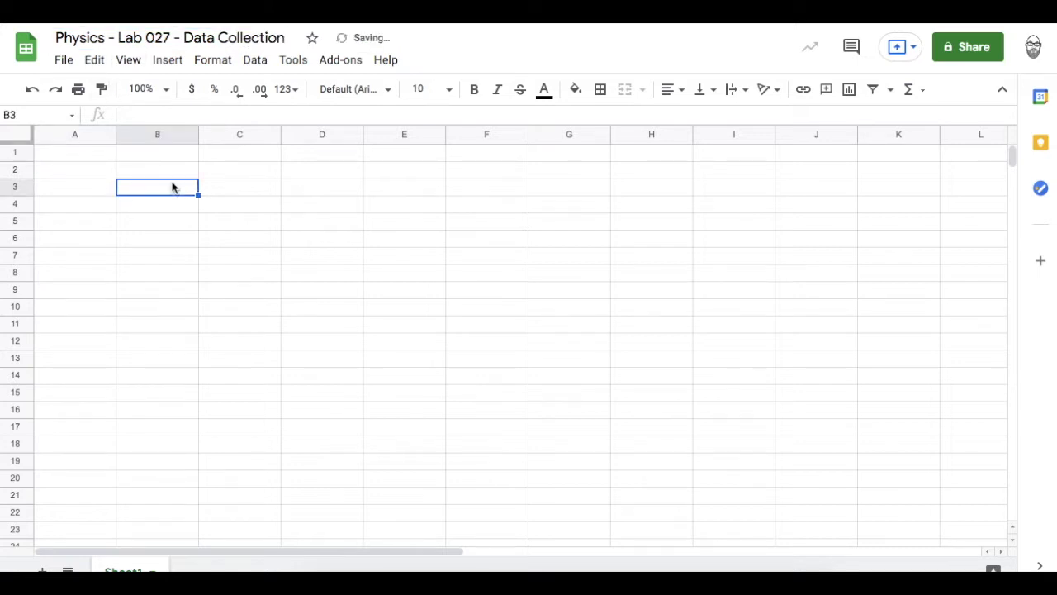
# - Enter the header "Washers (#)" in A1 and the values 1, 3 and 6 in A2:A4
pyautogui.click(101, 157)
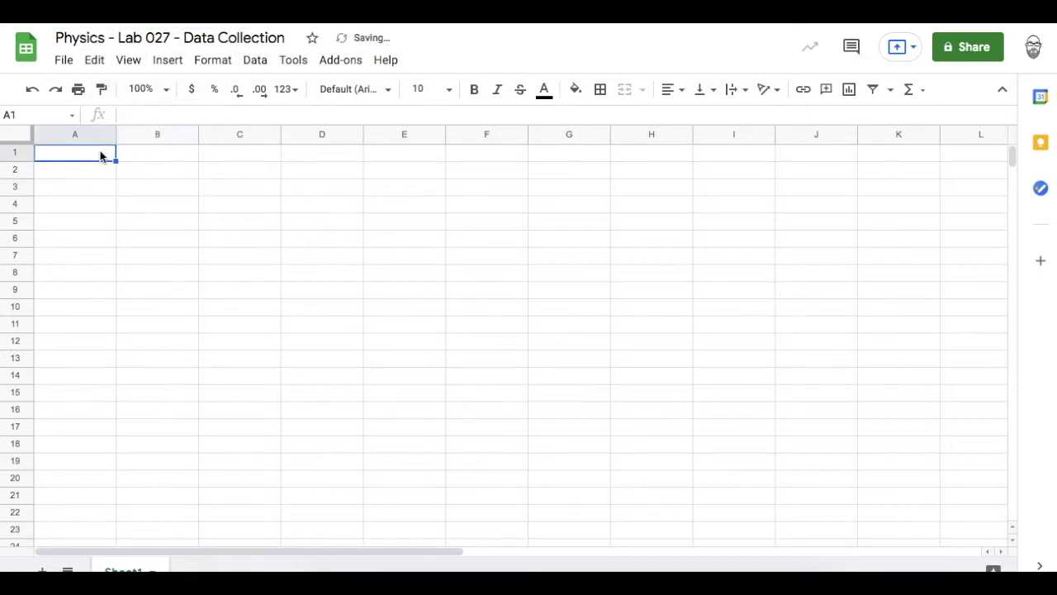
pyautogui.write('Was')
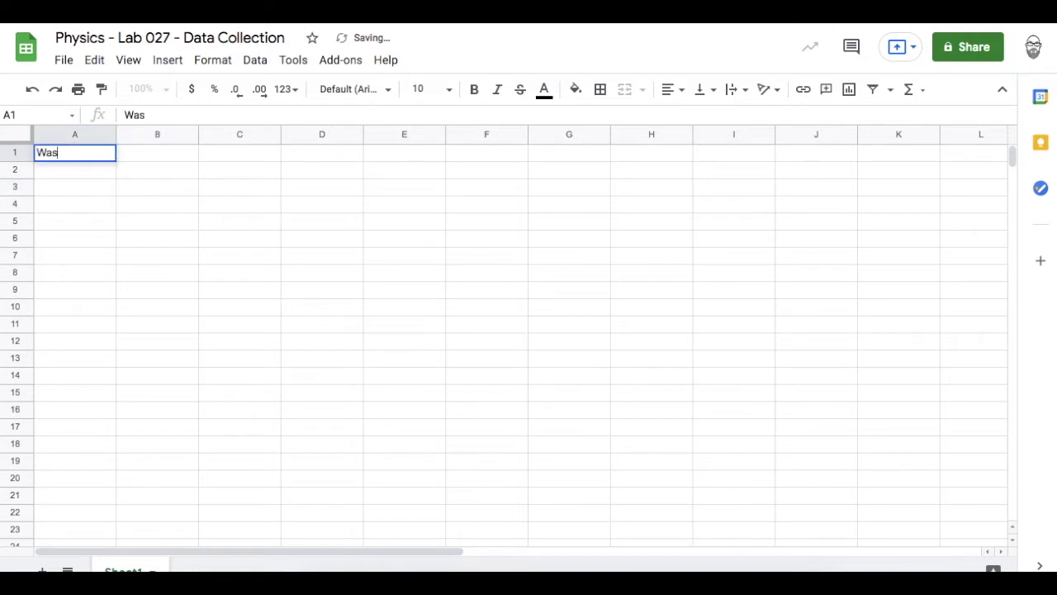
pyautogui.write('hers (#)')
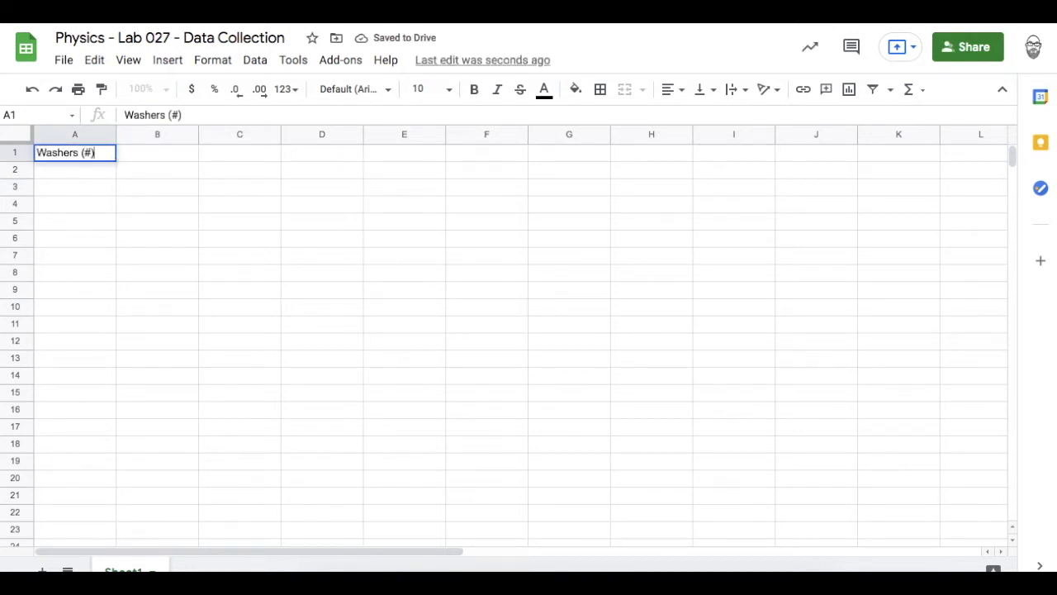
pyautogui.press('Return')
pyautogui.write('1')
pyautogui.press('Return')
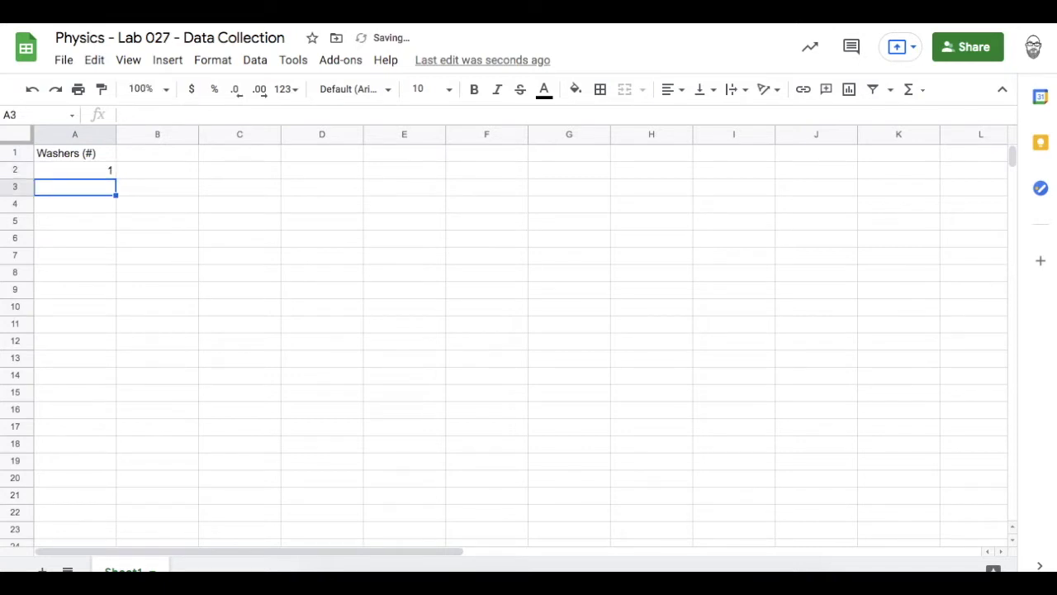
pyautogui.write('3')
pyautogui.press('Return')
pyautogui.write('6')
pyautogui.press('Return')
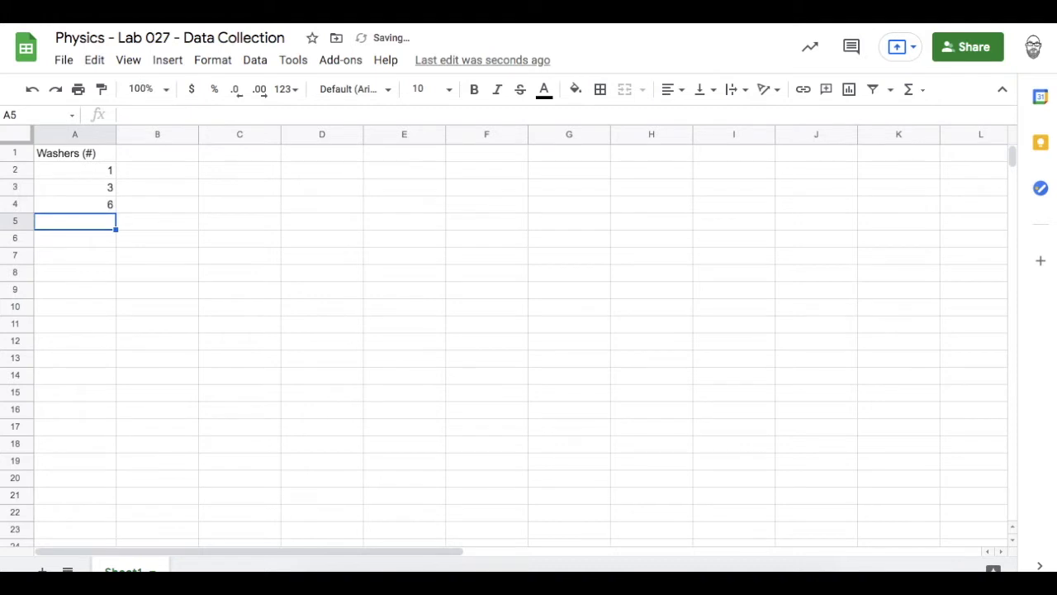
# - Fill column B with the header "Mass of washer (g)" and 7 in B2:B4, and widen the column to fit the header
pyautogui.click(158, 160)
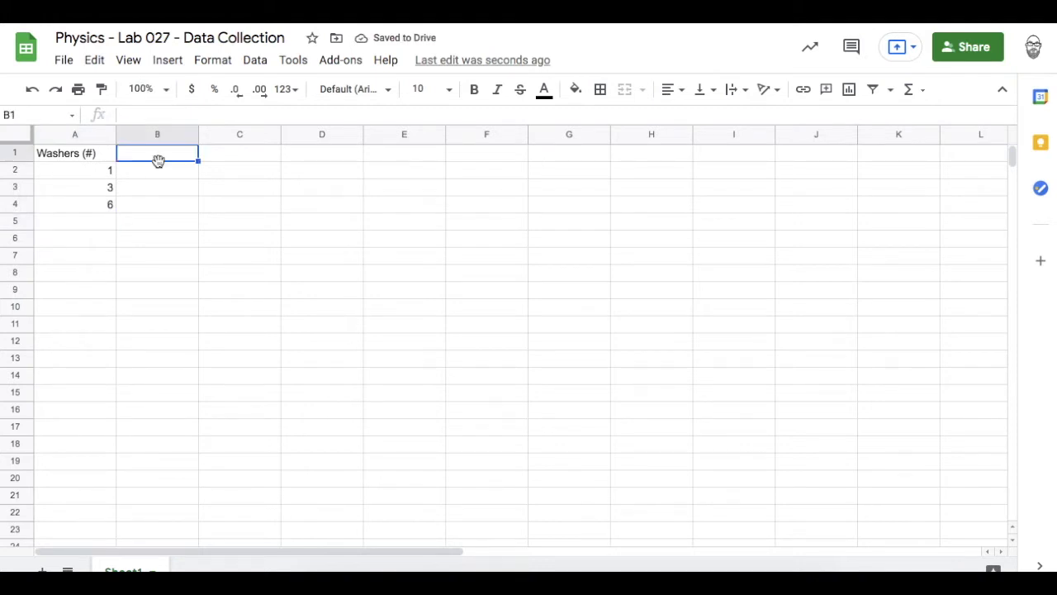
pyautogui.doubleClick(152, 155)
pyautogui.write('Mass of ')
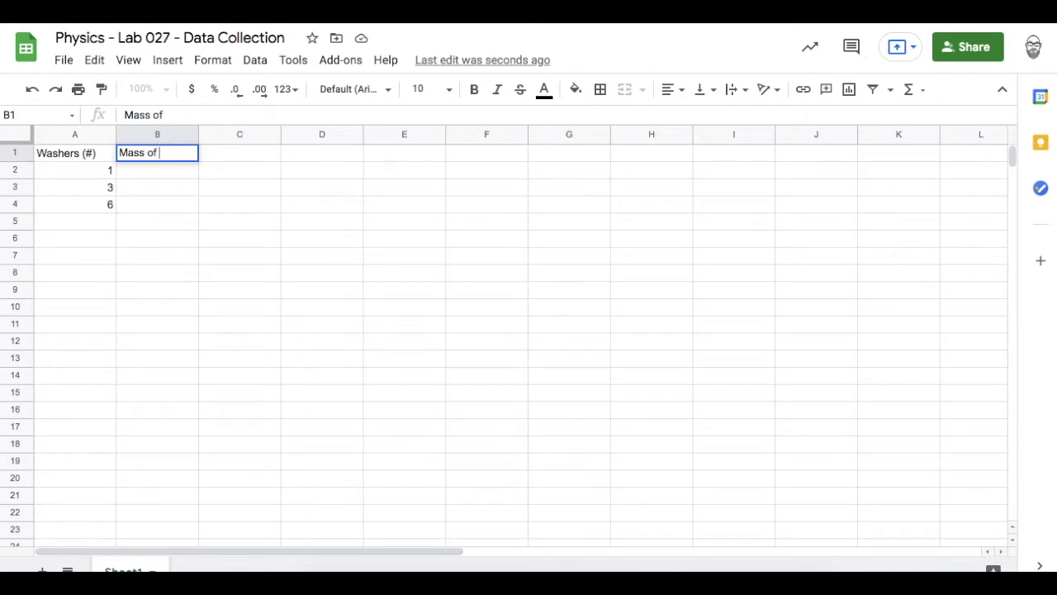
pyautogui.write('washer (')
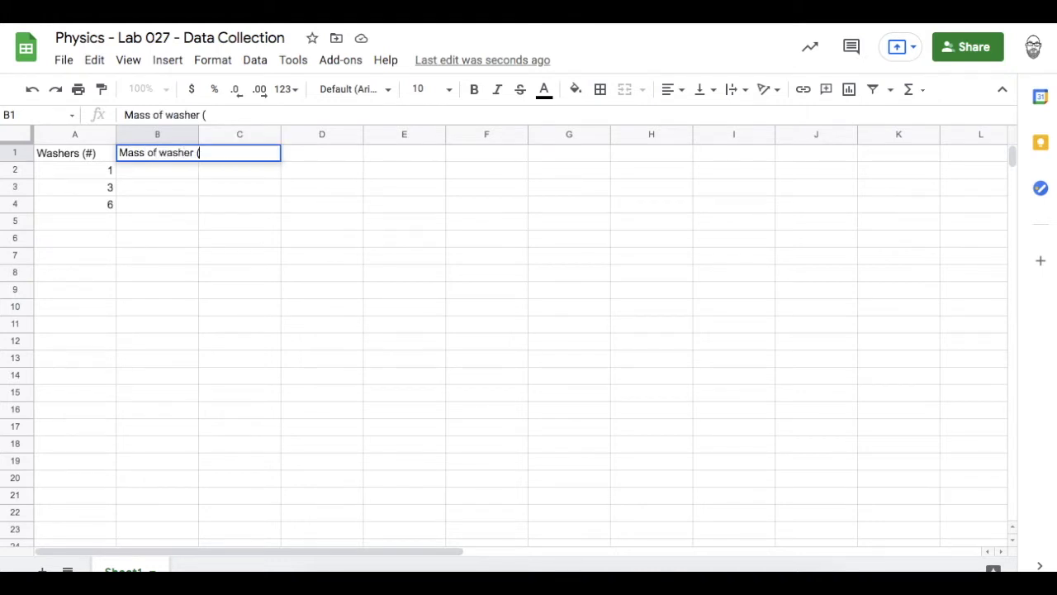
pyautogui.write('g)')
pyautogui.press('Return')
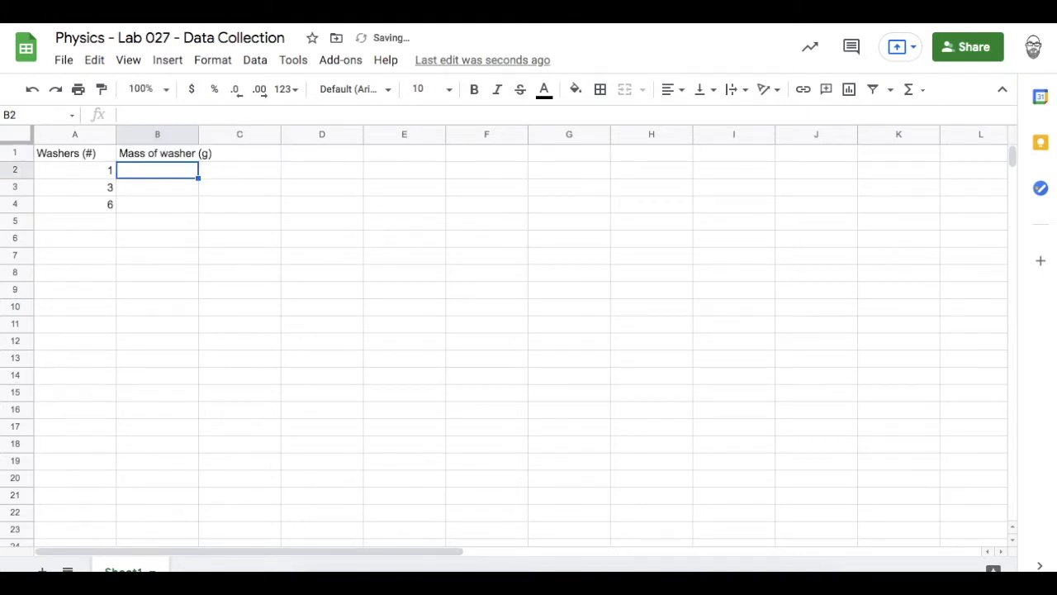
pyautogui.write('7')
pyautogui.press('Return')
pyautogui.write('7')
pyautogui.press('Return')
pyautogui.write('7')
pyautogui.press('Return')
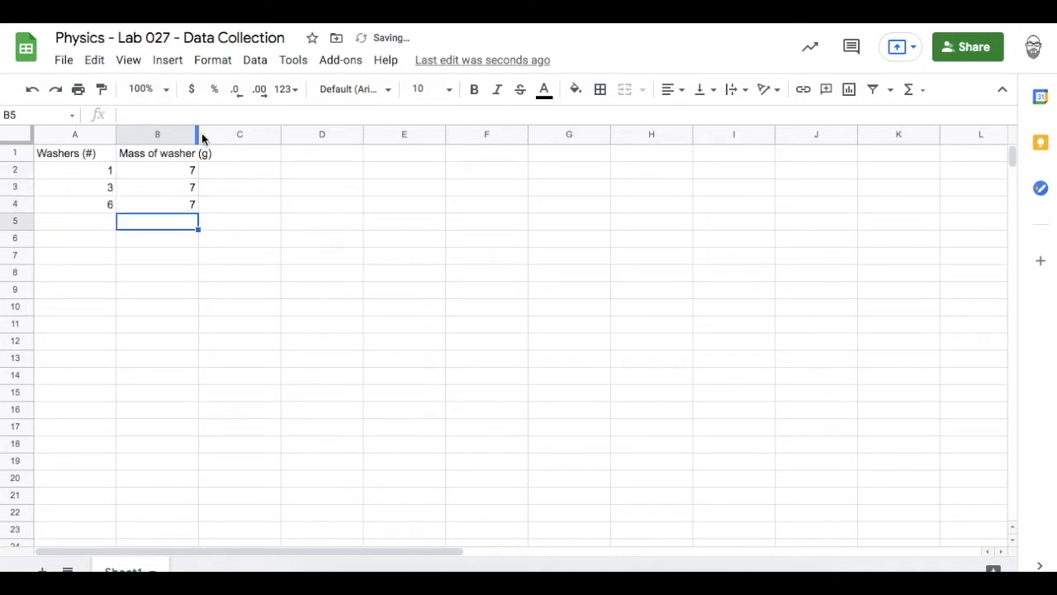
pyautogui.moveTo(198, 133); pyautogui.dragTo(215, 134)
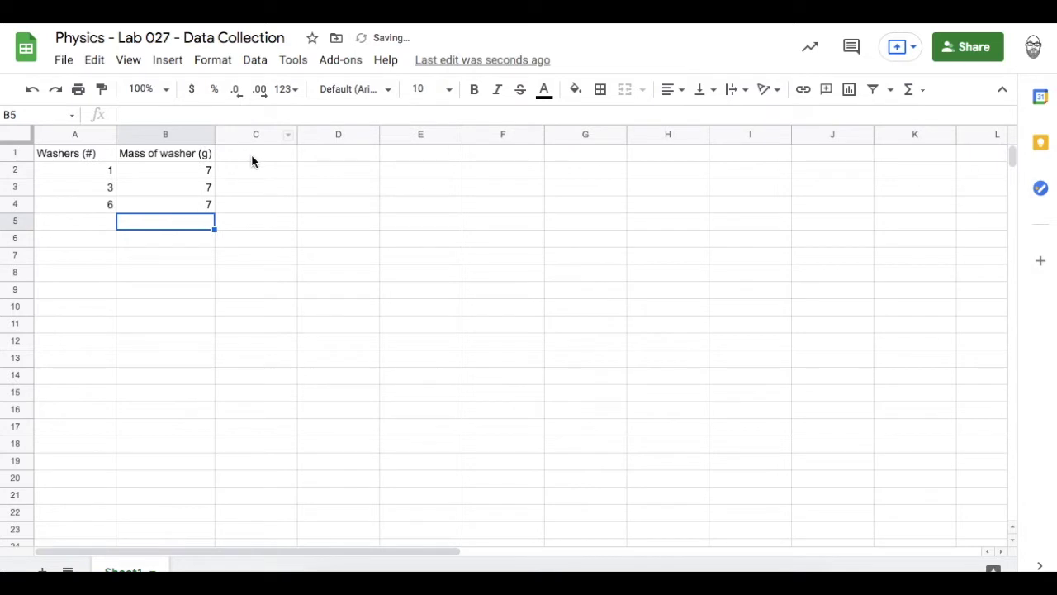
# - Add the header "Mass of washer (kg)" in C1 and fit column C's width to it
pyautogui.click(253, 154)
pyautogui.write('Mass of washer')
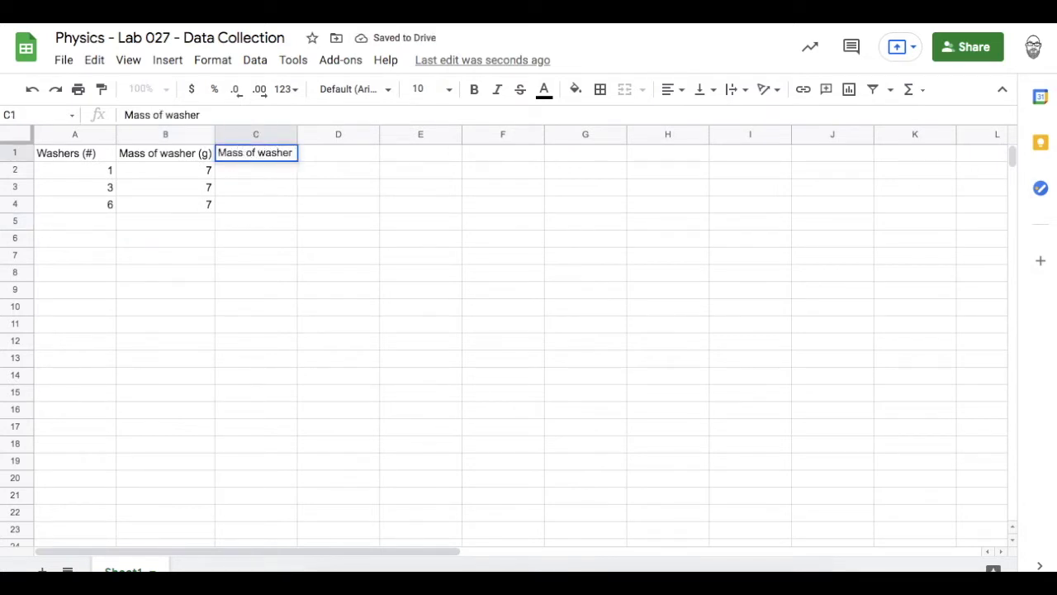
pyautogui.write(' (kg)')
pyautogui.press('Return')
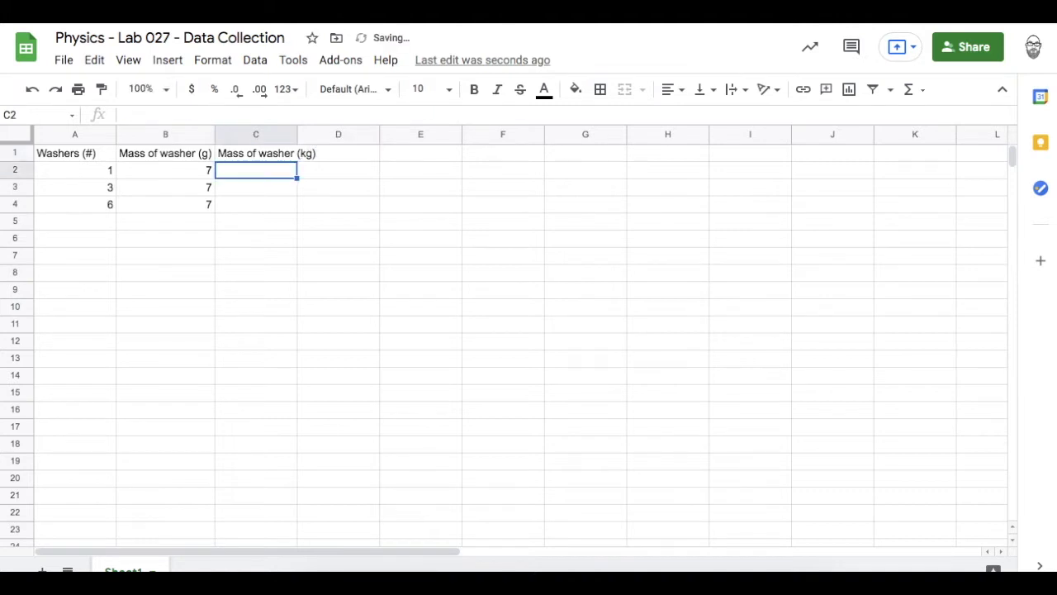
pyautogui.doubleClick(298, 134)
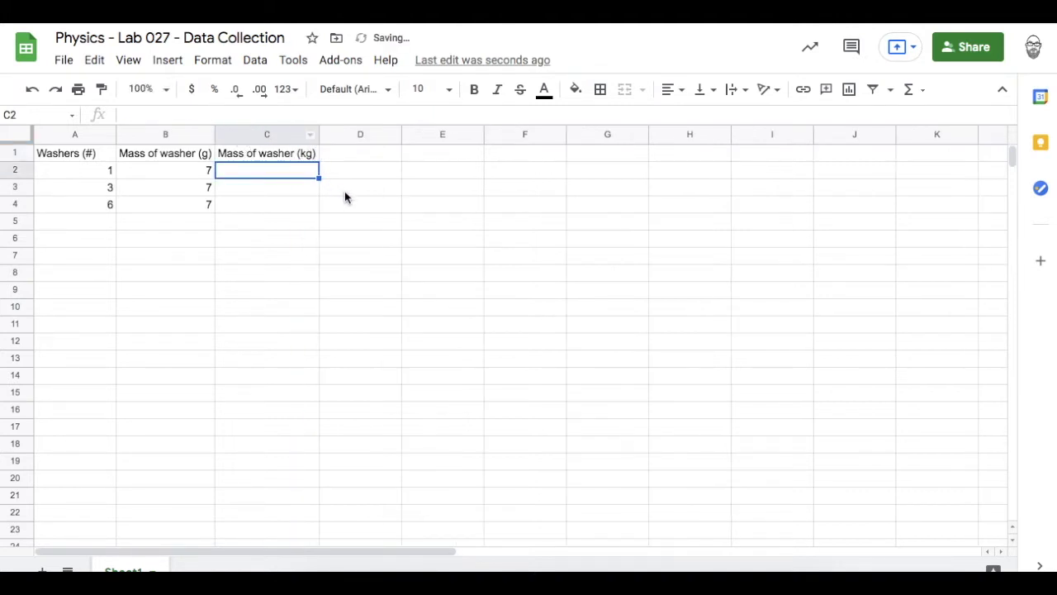
# - Convert the first washer mass to kilograms with the formula =B2/1000 in C2
pyautogui.write('=')
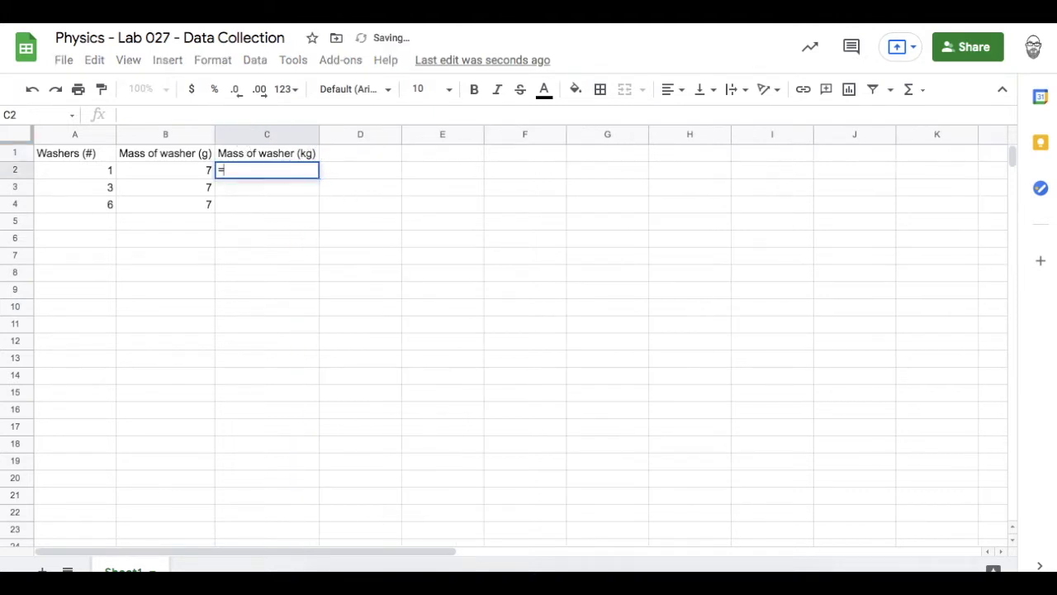
pyautogui.click(188, 169)
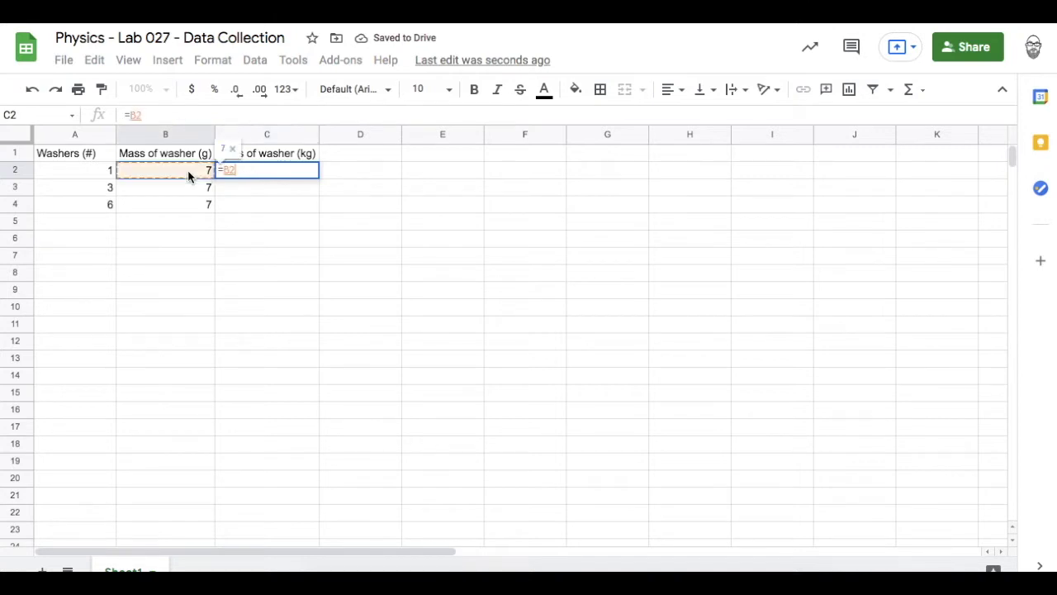
pyautogui.write('/1000')
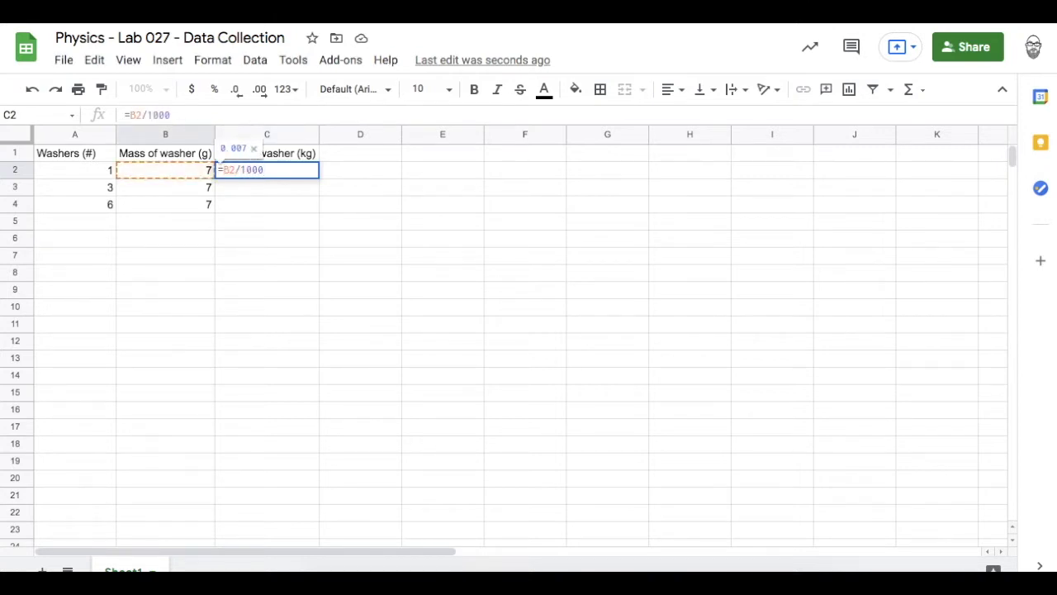
pyautogui.press('Return')
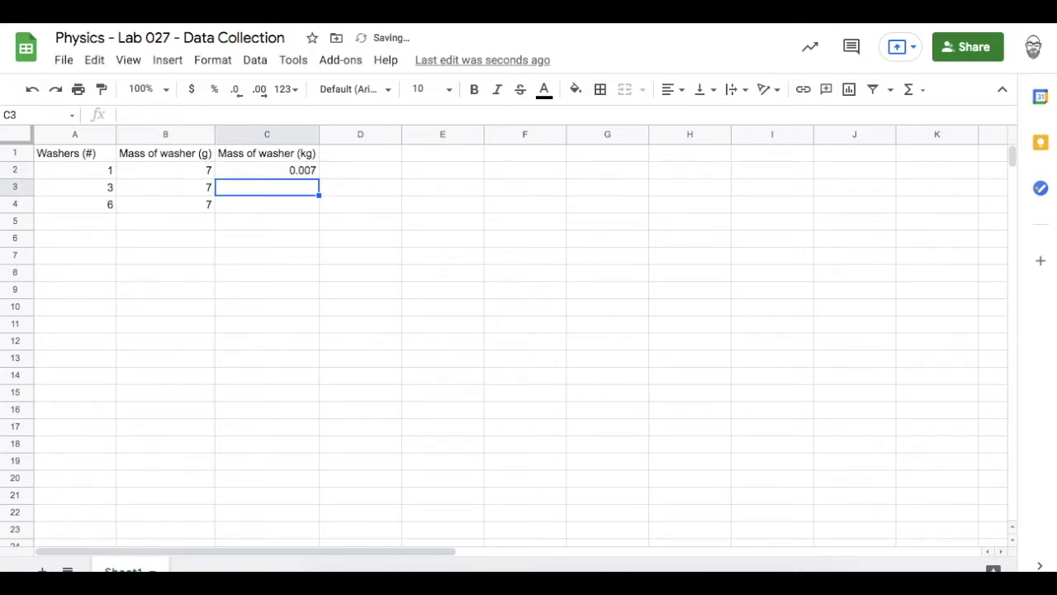
# - Copy the kilogram conversion formula from C2 into C3:C4
pyautogui.click(254, 172)
pyautogui.click(95, 60)
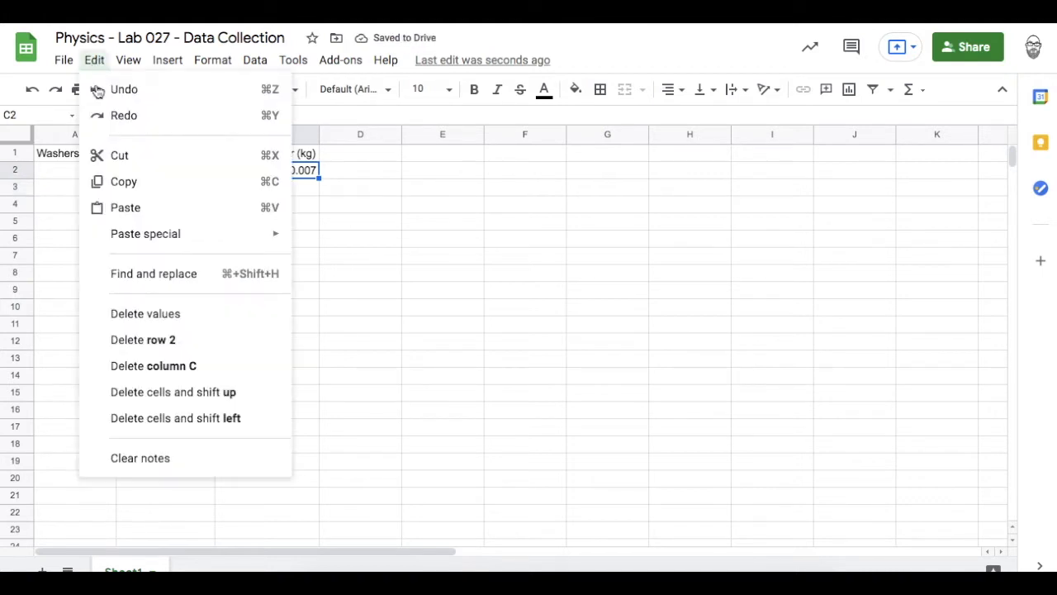
pyautogui.click(120, 195)
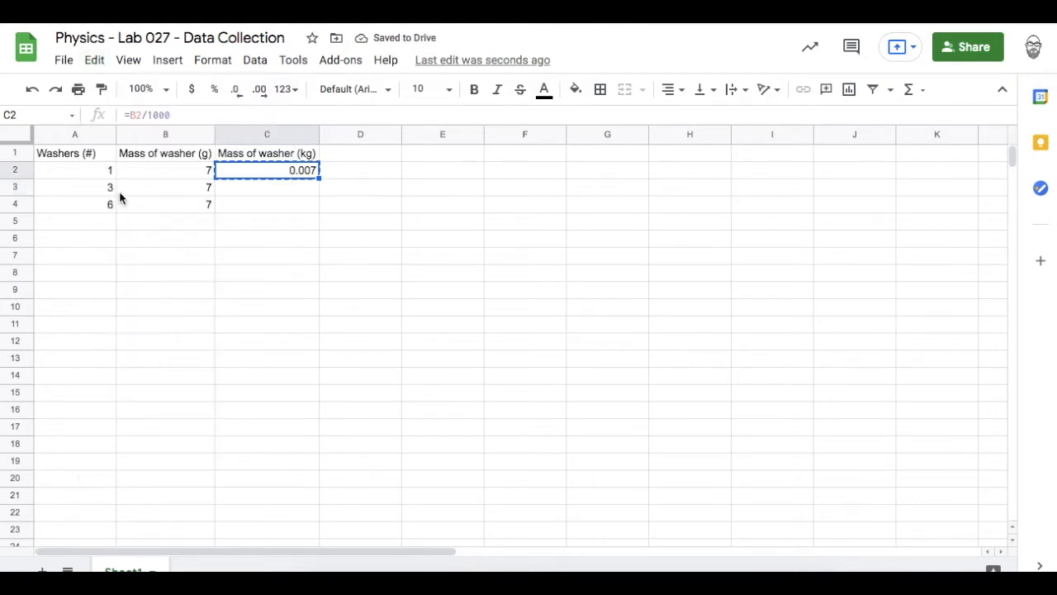
pyautogui.click(243, 189)
pyautogui.keyDown('shift'); pyautogui.click(244, 208); pyautogui.keyUp('shift')
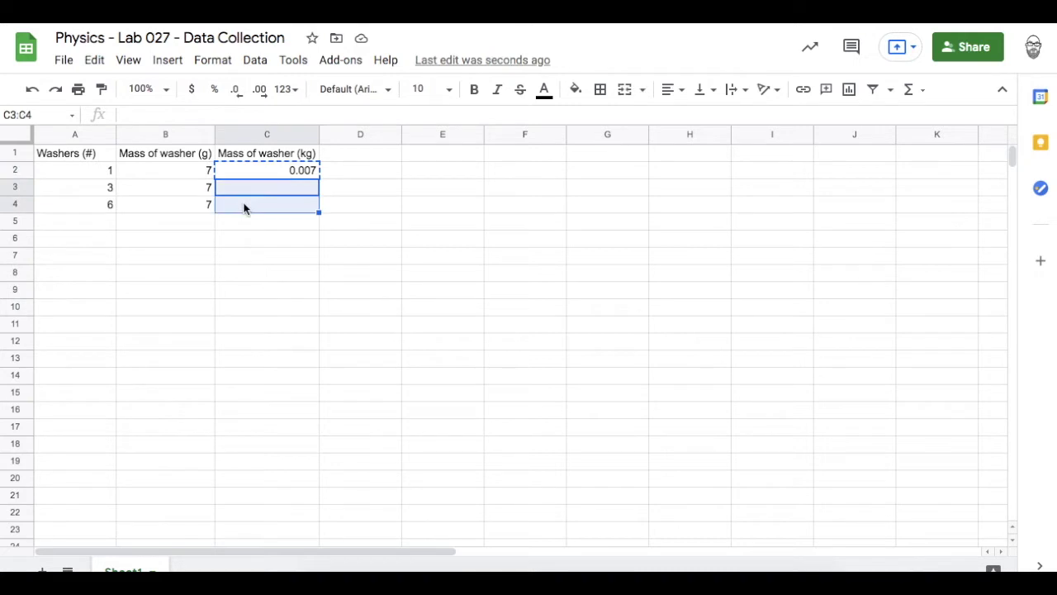
pyautogui.click(94, 60)
pyautogui.click(130, 207)
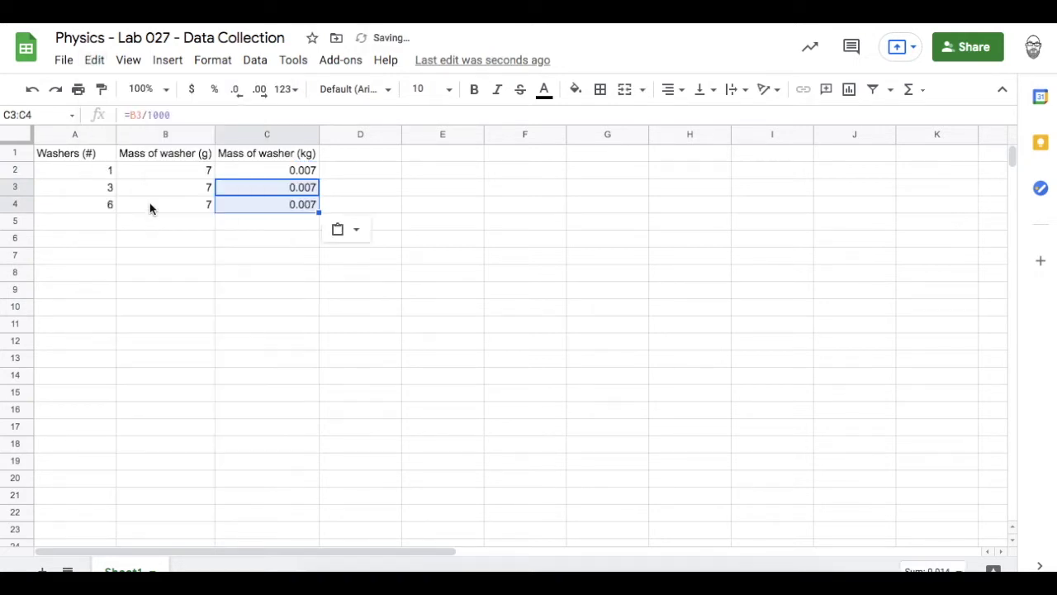
# - Add the header "Total mass of washers (kg)" in D1 and fit column D's width to it
pyautogui.click(364, 175)
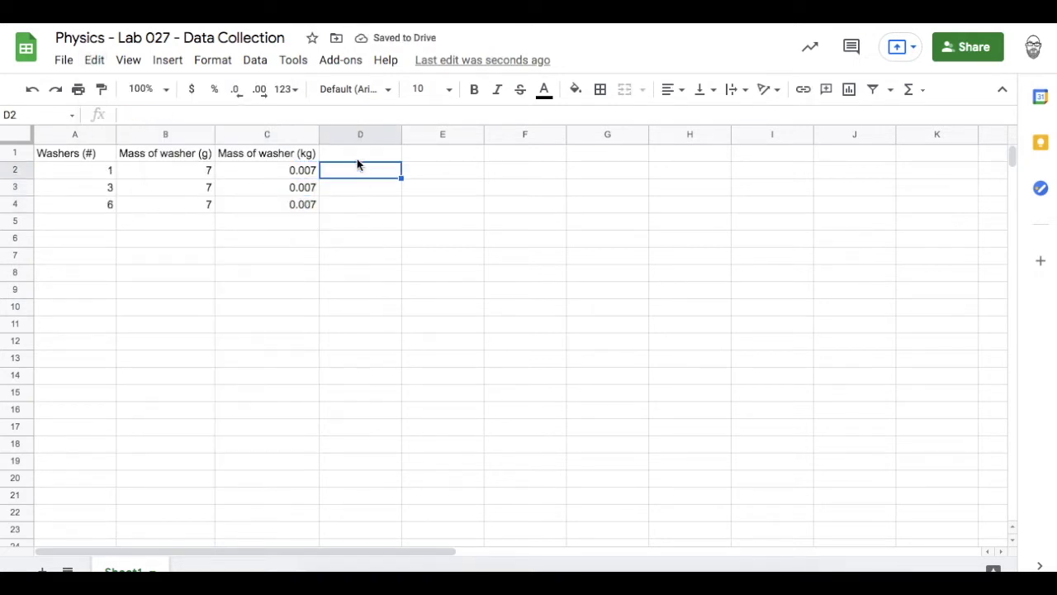
pyautogui.click(360, 157)
pyautogui.write('Total mass of washer')
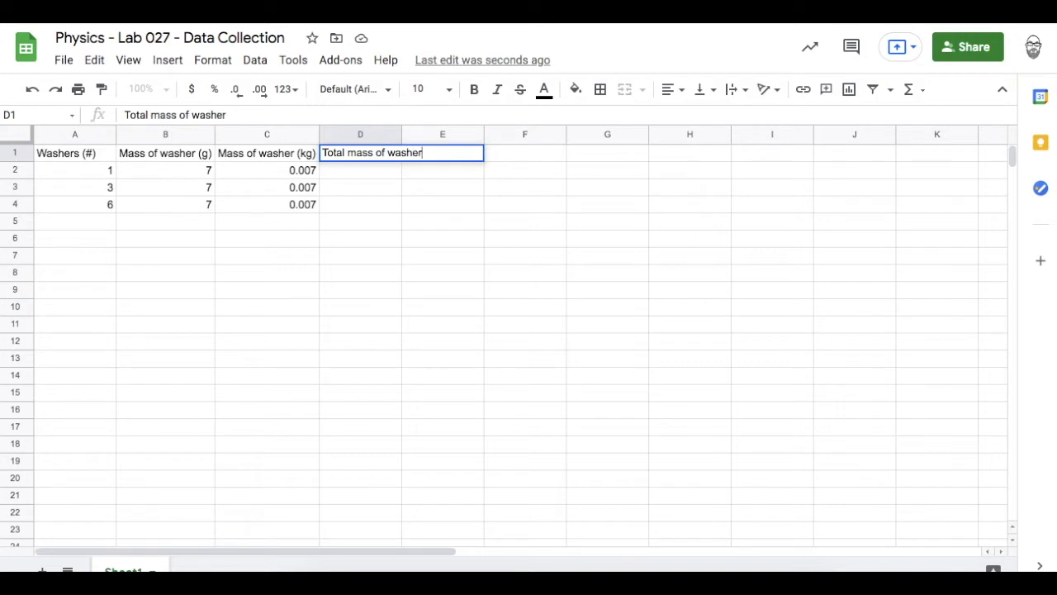
pyautogui.write('s (kg)')
pyautogui.click(395, 268)
pyautogui.moveTo(402, 133); pyautogui.dragTo(401, 133)
pyautogui.doubleClick(402, 134)
# - Calculate the first total washer mass with the formula =A2*C2 in D2, declining the suggested autofill
pyautogui.click(403, 171)
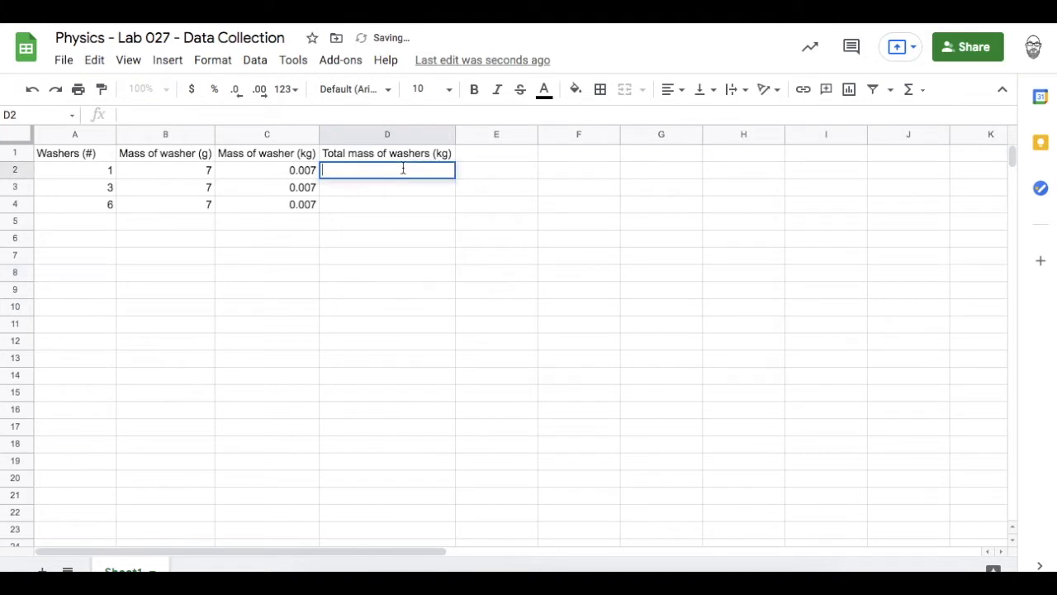
pyautogui.write('=')
pyautogui.click(91, 177)
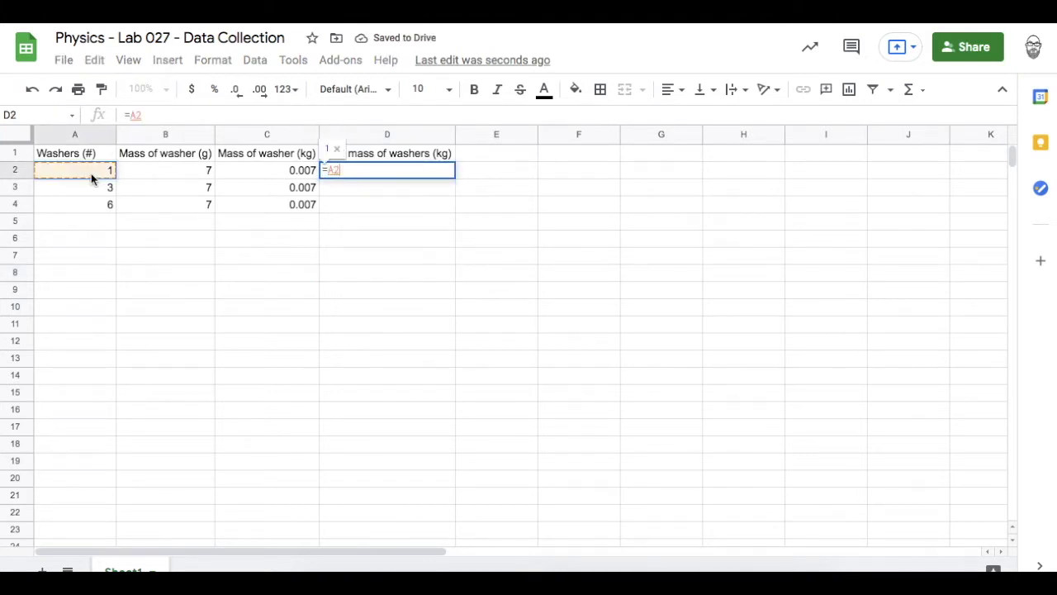
pyautogui.write('*')
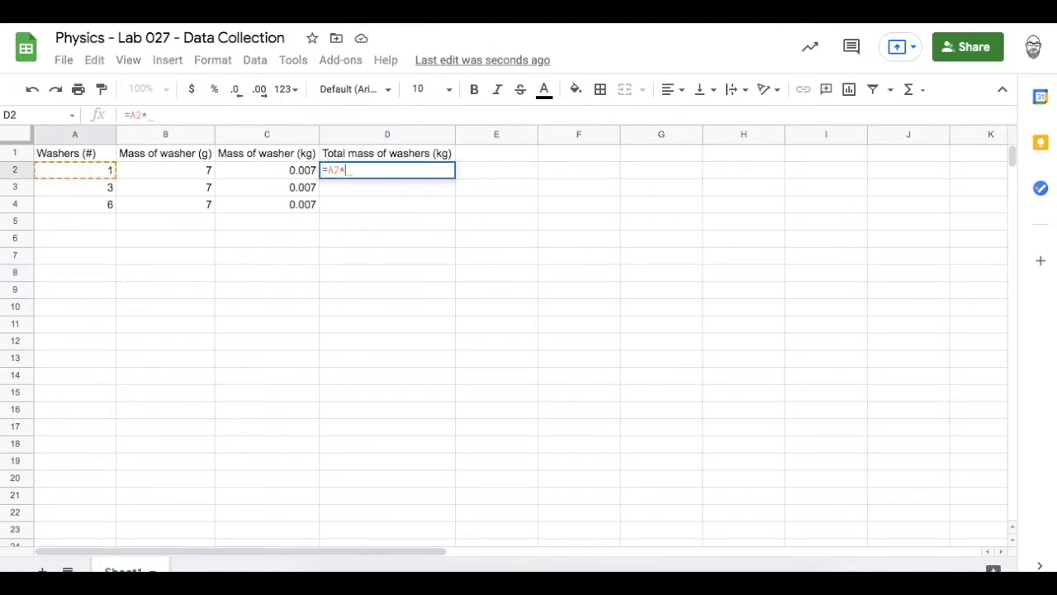
pyautogui.click(249, 171)
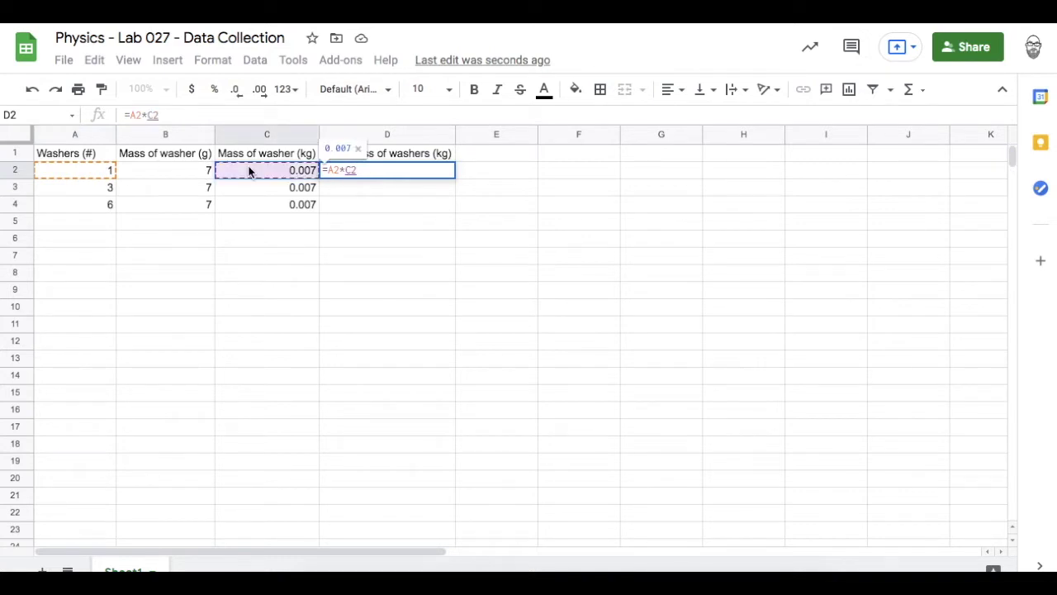
pyautogui.press('Return')
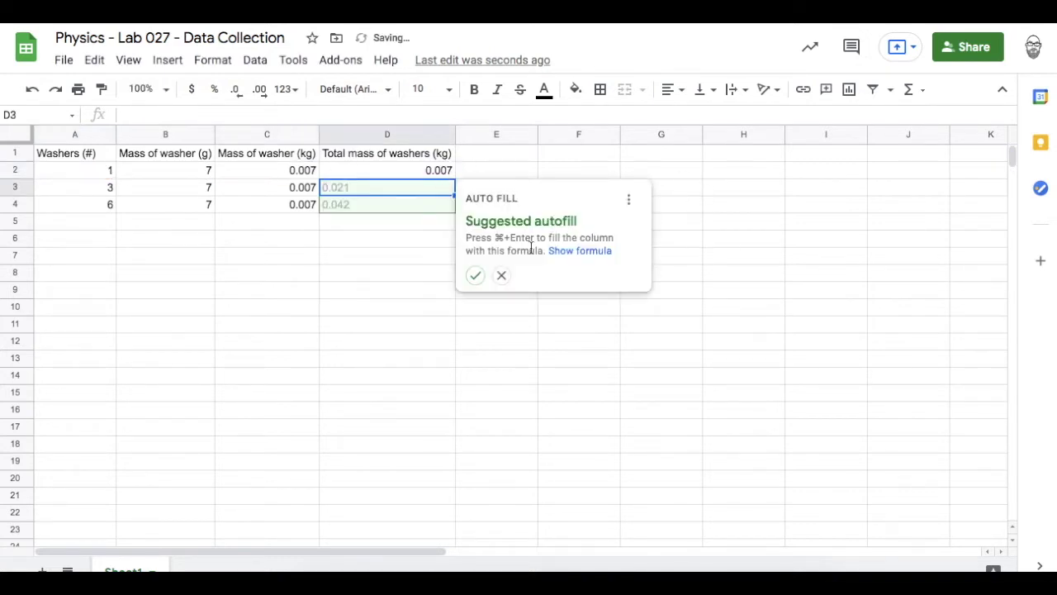
pyautogui.click(502, 275)
# - Copy the total mass formula from D2 into D3:D4
pyautogui.click(436, 172)
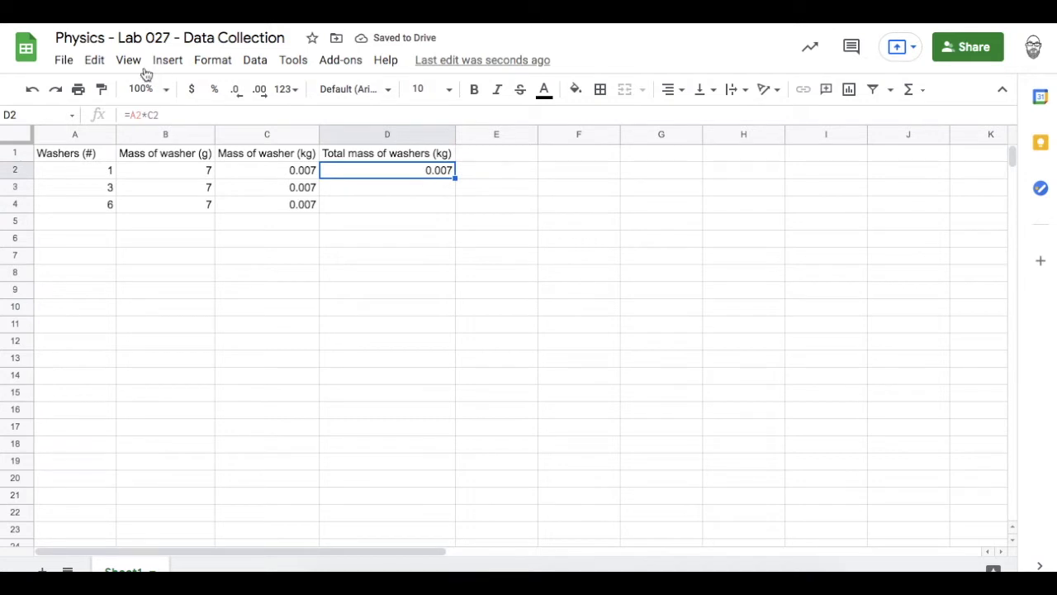
pyautogui.click(94, 60)
pyautogui.click(125, 184)
pyautogui.moveTo(343, 189); pyautogui.dragTo(348, 206)
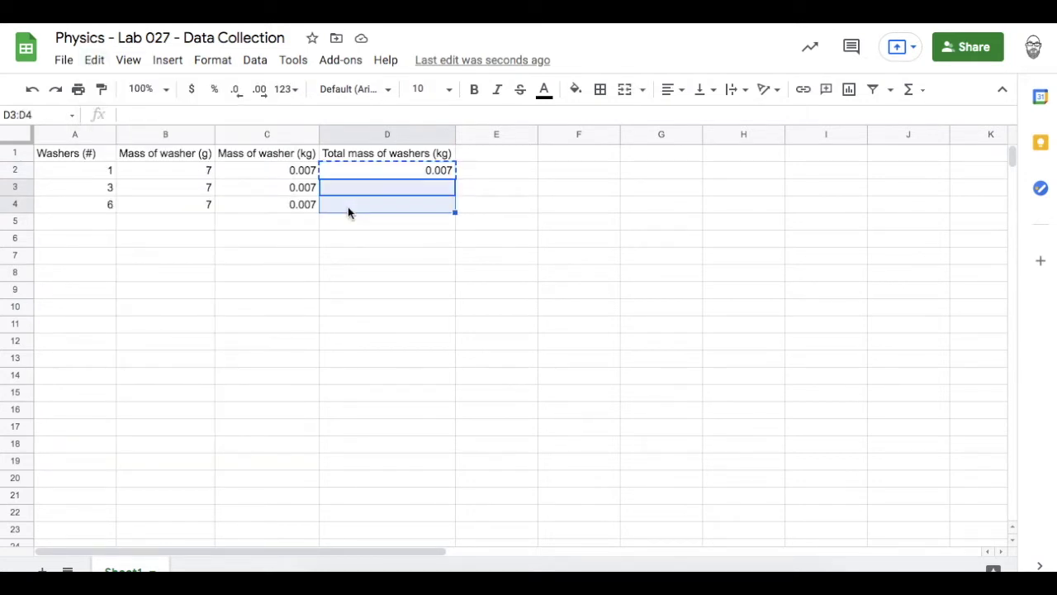
pyautogui.click(96, 63)
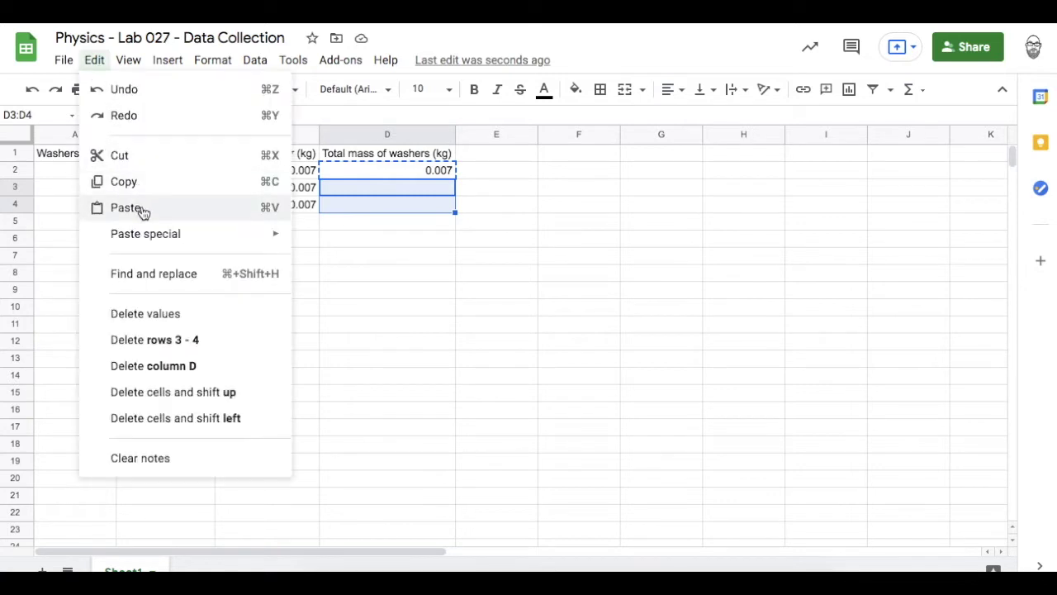
pyautogui.click(143, 207)
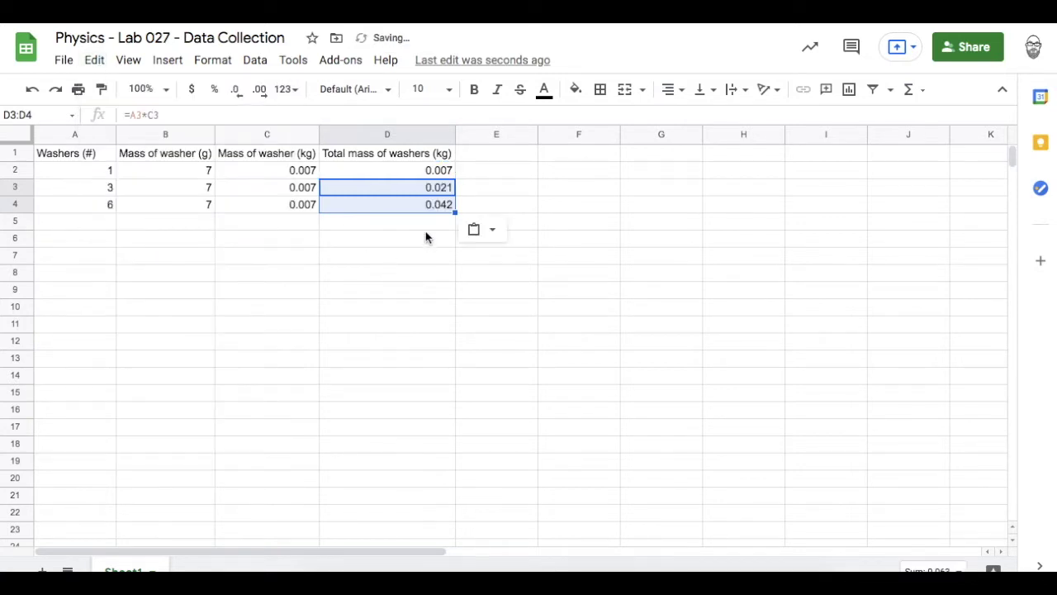
# - Add the italic header "g" in E1
pyautogui.click(490, 159)
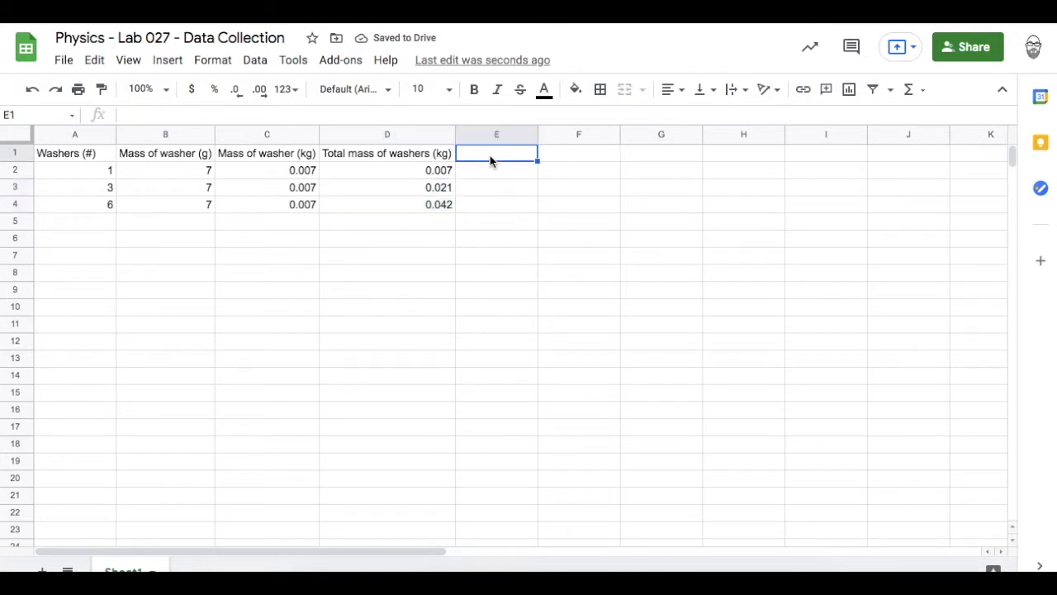
pyautogui.click(498, 90)
pyautogui.write('g')
pyautogui.click(509, 215)
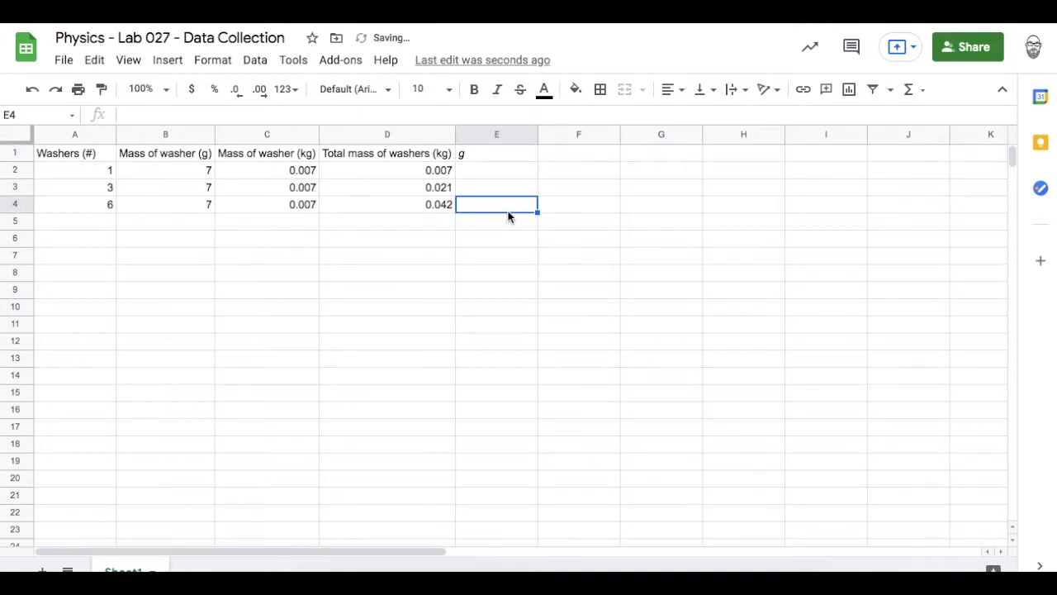
# - Enter 9.81 as the gravitational acceleration in each of the cells E2 to E4
pyautogui.click(496, 177)
pyautogui.write('9.81')
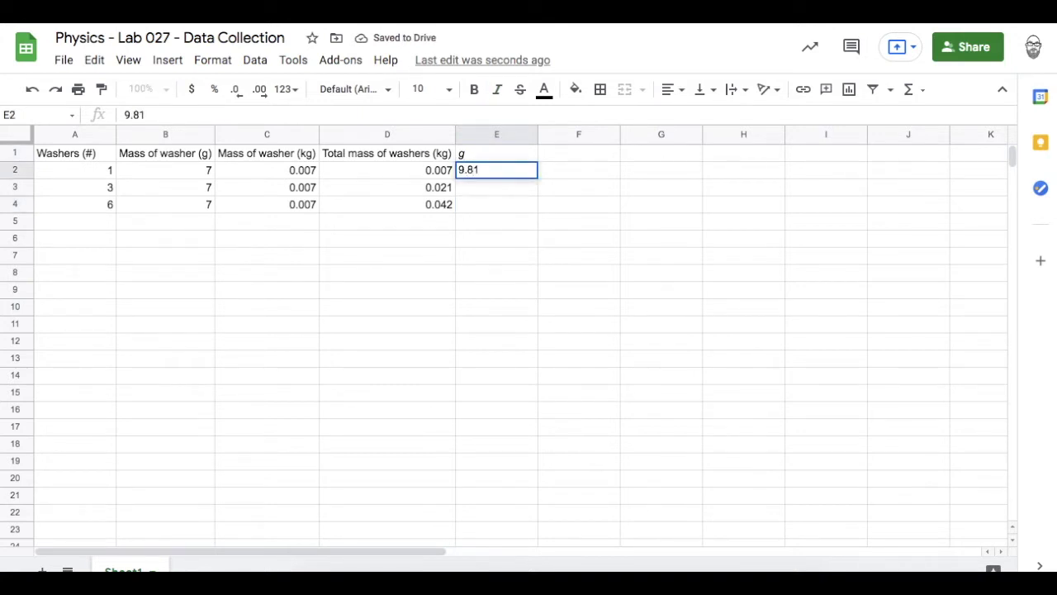
pyautogui.press('Return')
pyautogui.write('9.81')
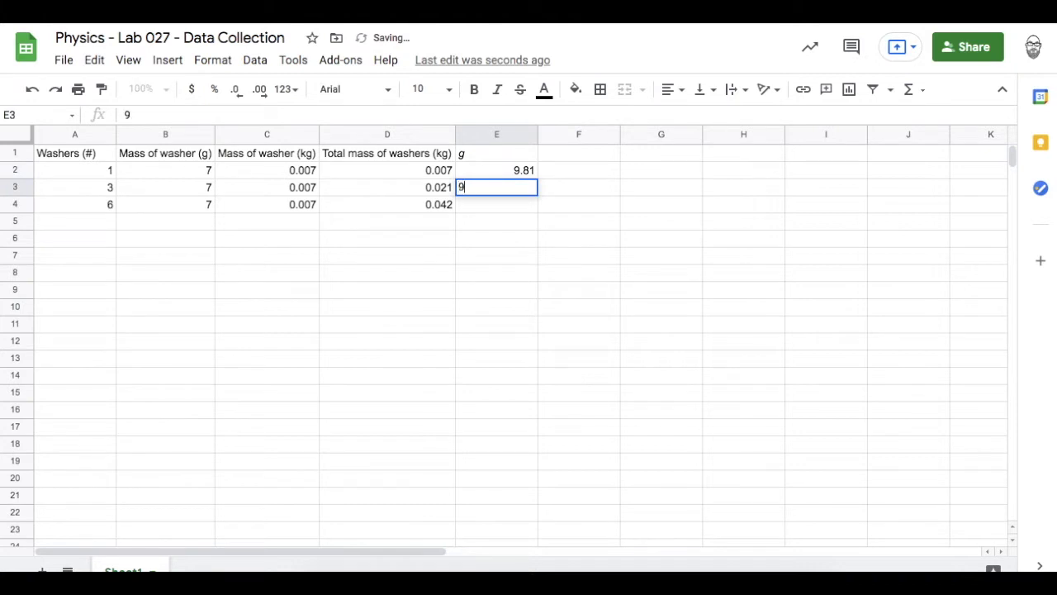
pyautogui.press('Return')
pyautogui.write('9.81')
pyautogui.press('Return')
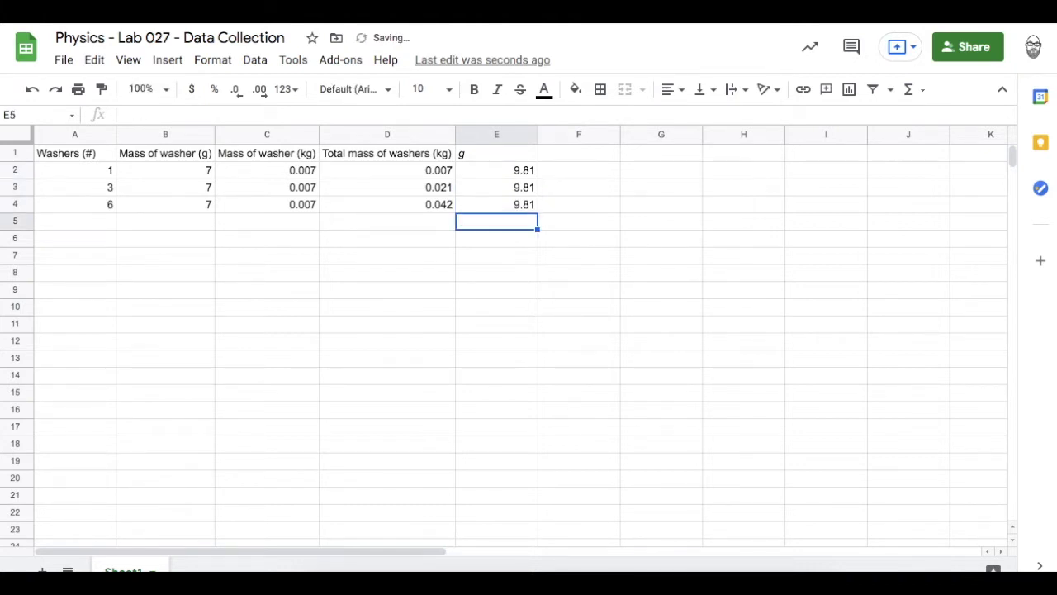
# - Add the header "Weight of washers (N)" in F1 and fit column F's width to it
pyautogui.click(575, 160)
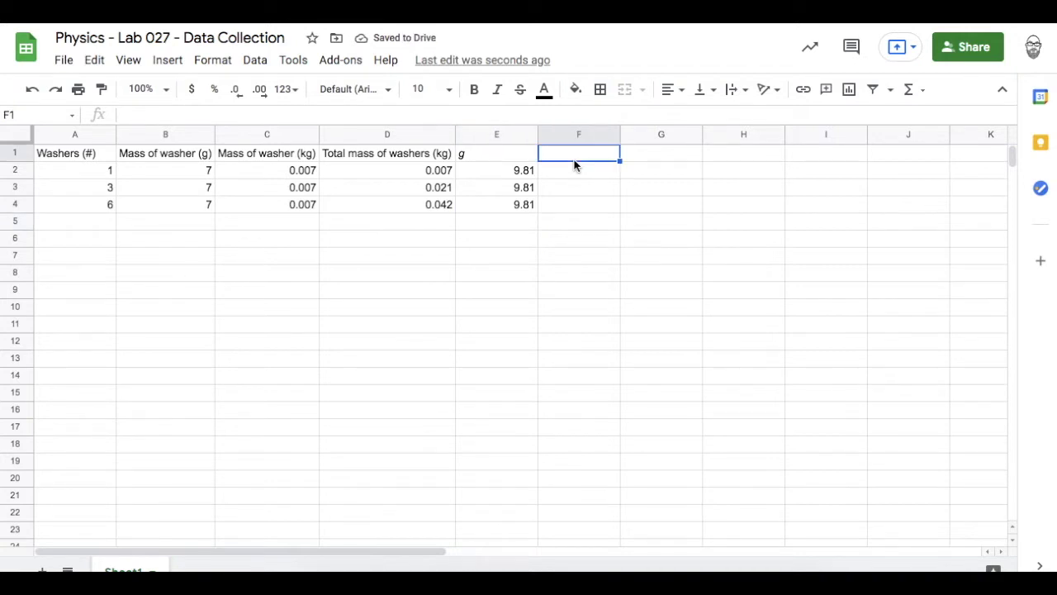
pyautogui.write('Weight of ')
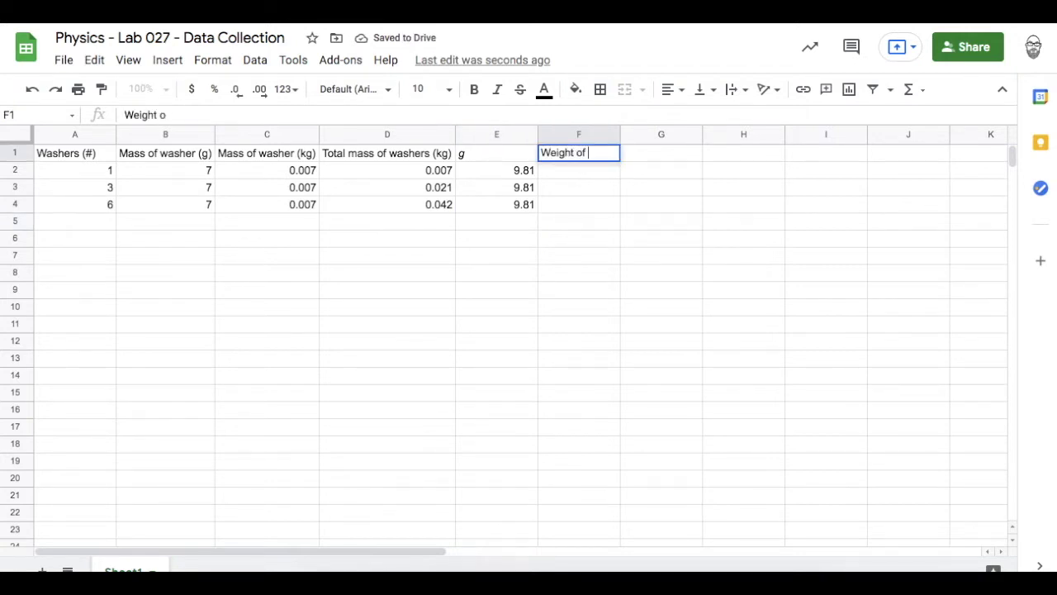
pyautogui.write('washers (N)')
pyautogui.press('Return')
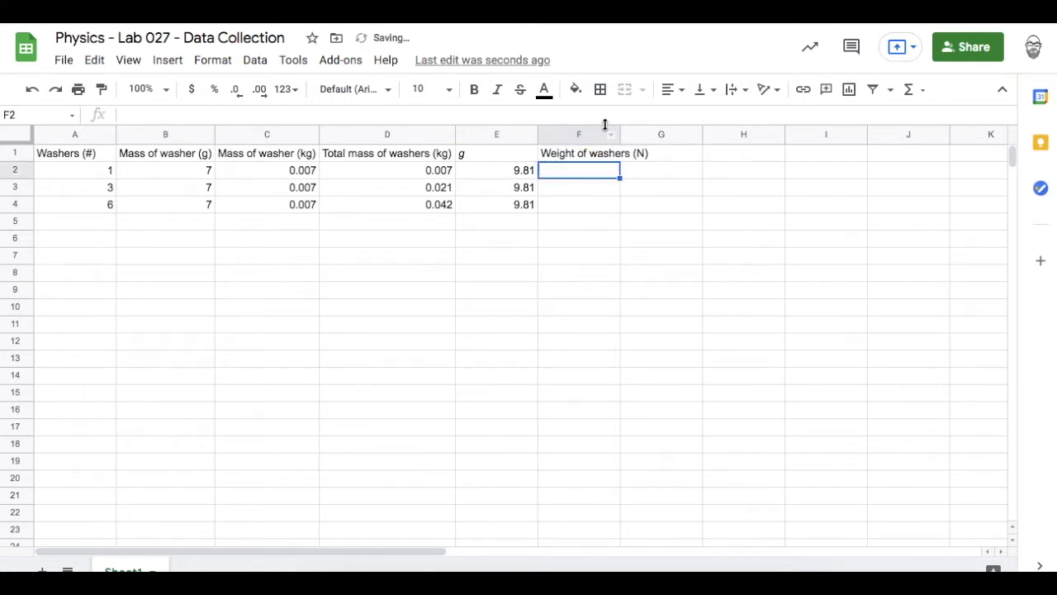
pyautogui.doubleClick(619, 134)
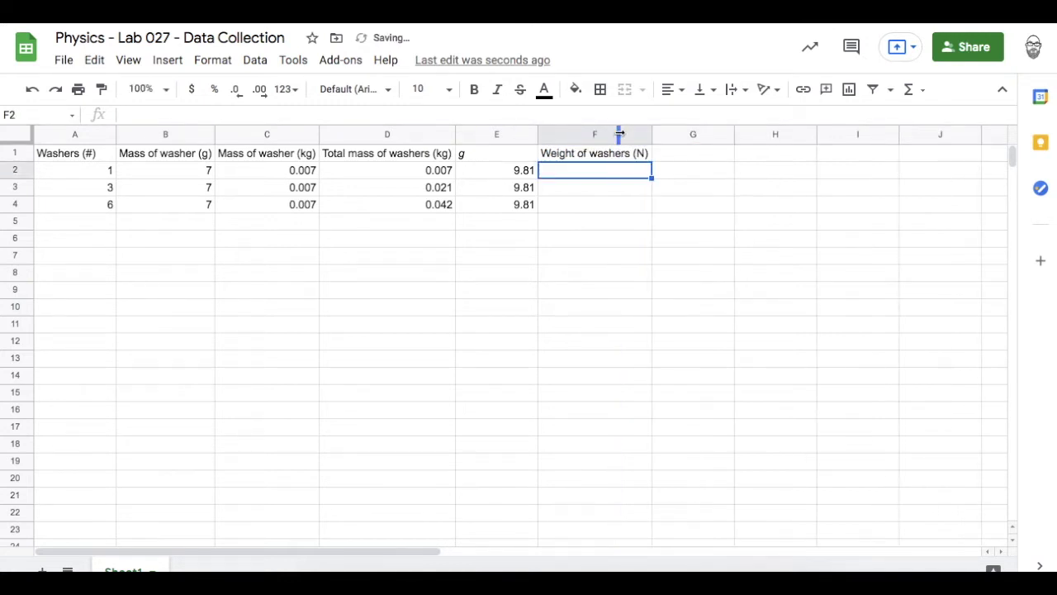
# - Calculate the first washer weight with the formula =D2*E2 in F2, declining the suggested autofill
pyautogui.write('=')
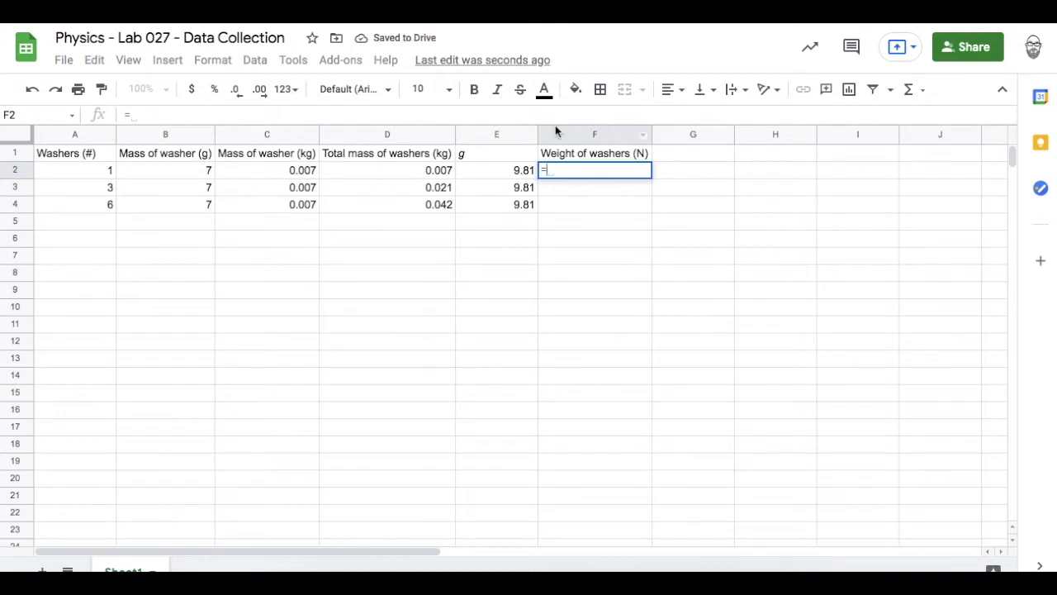
pyautogui.click(430, 172)
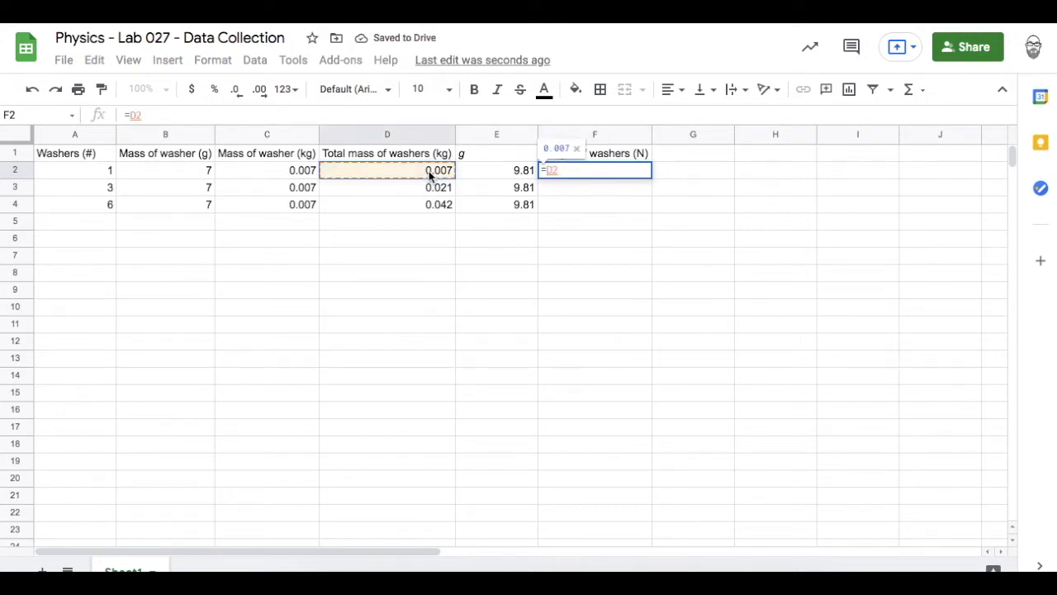
pyautogui.write('*')
pyautogui.click(498, 173)
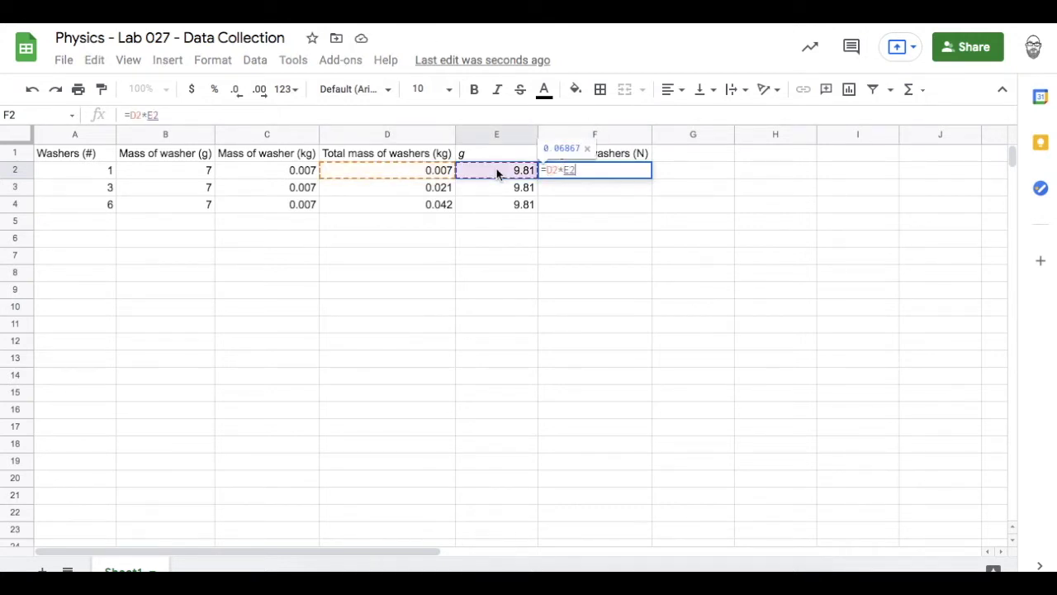
pyautogui.press('Return')
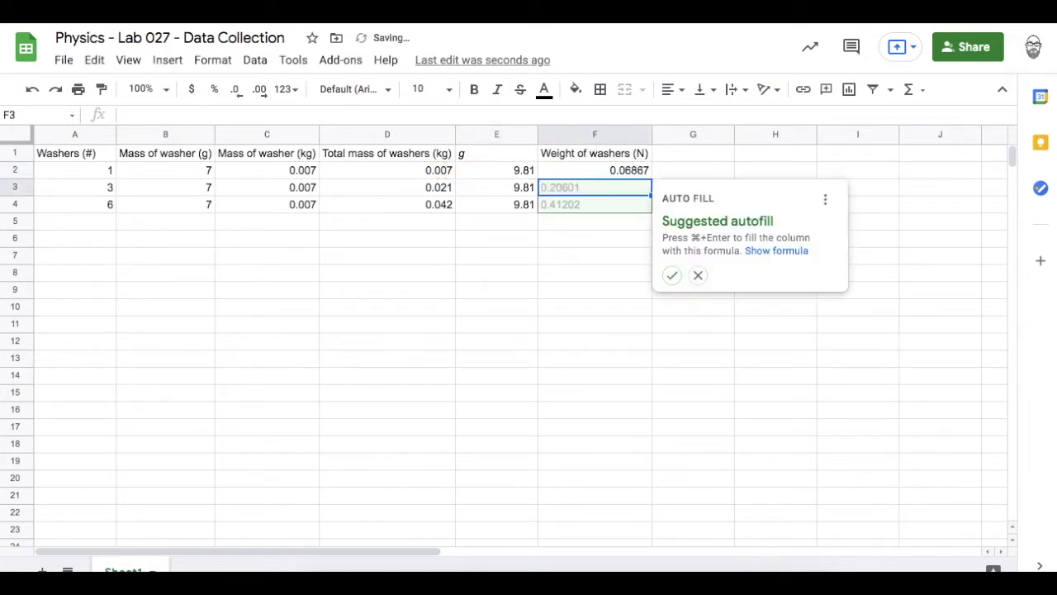
pyautogui.click(698, 277)
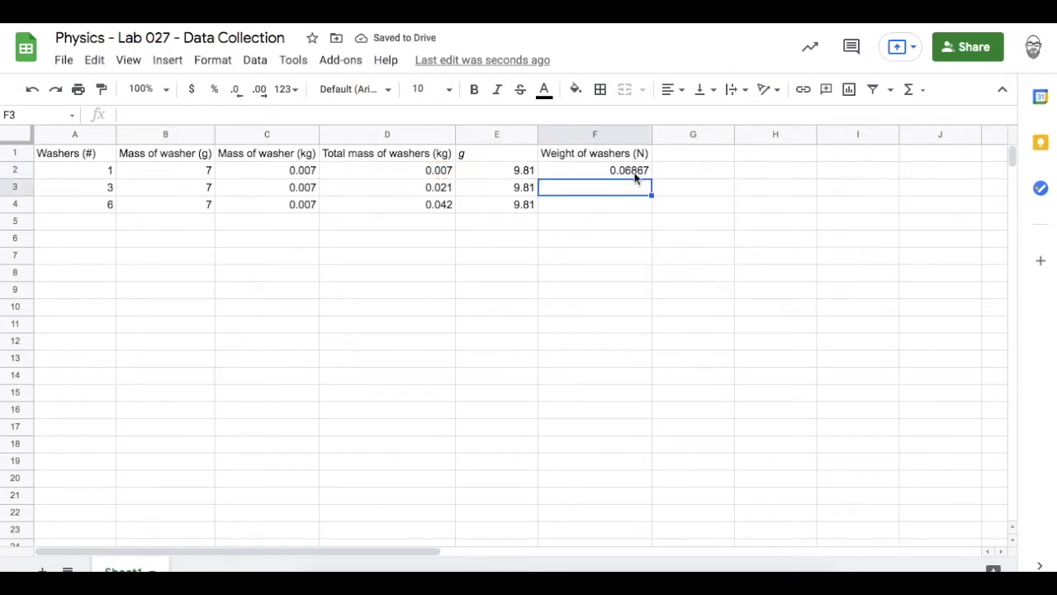
# - Copy the weight formula from F2 into F3:F4
pyautogui.click(637, 171)
pyautogui.click(94, 60)
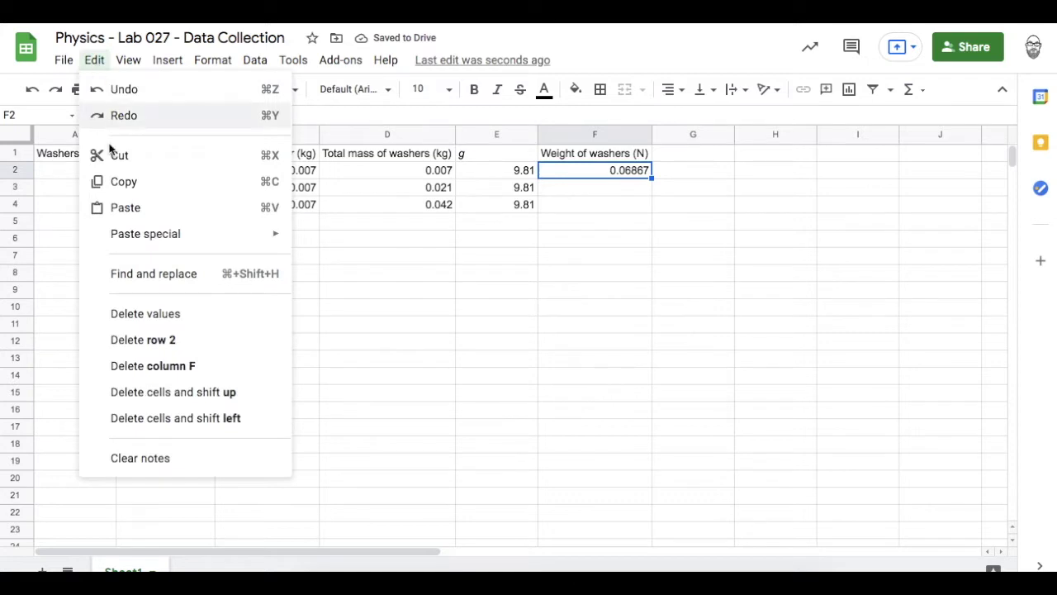
pyautogui.click(123, 180)
pyautogui.click(568, 191)
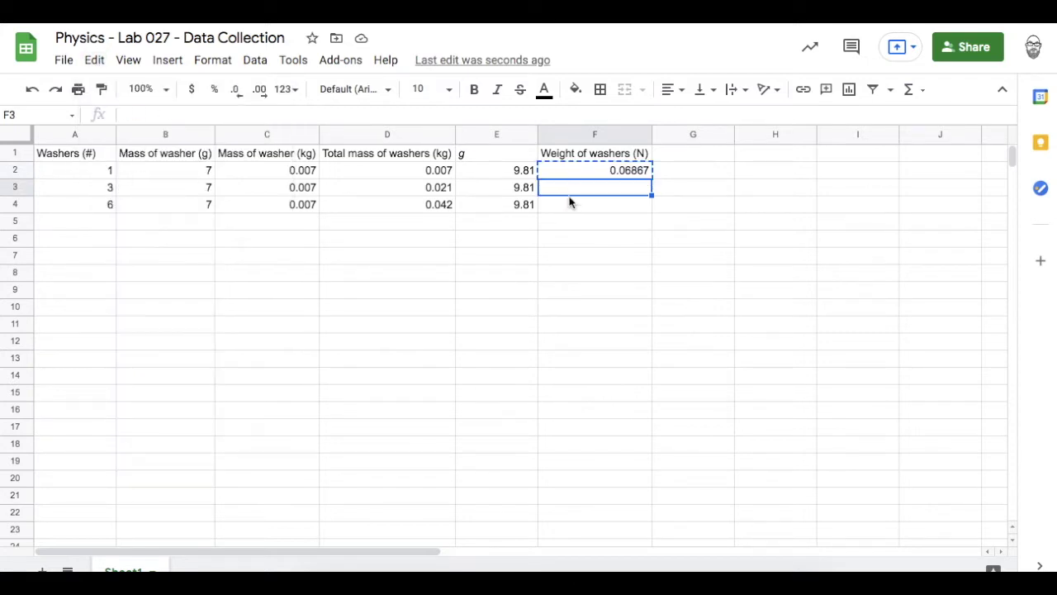
pyautogui.keyDown('shift'); pyautogui.click(571, 208); pyautogui.keyUp('shift')
pyautogui.click(94, 60)
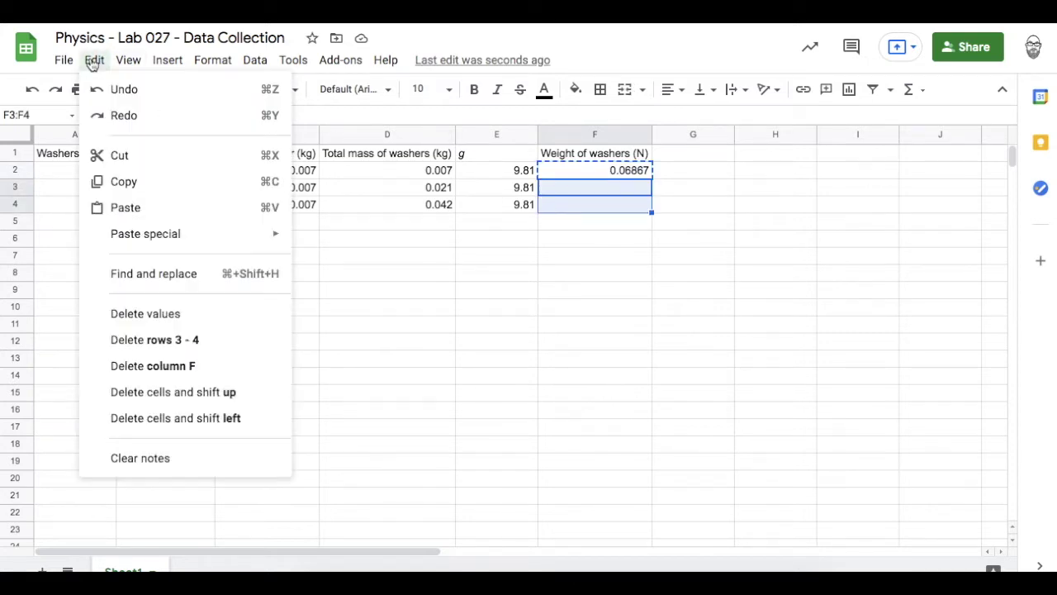
pyautogui.click(126, 208)
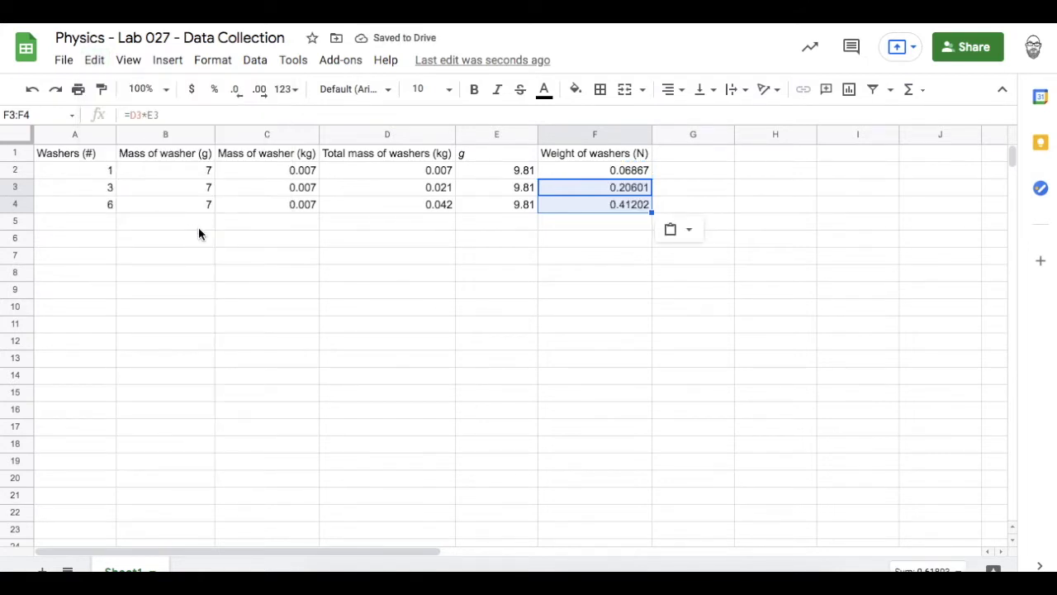
# - Add the header "Rubber band length (cm)" in G1 and fit column G's width to it
pyautogui.doubleClick(680, 154)
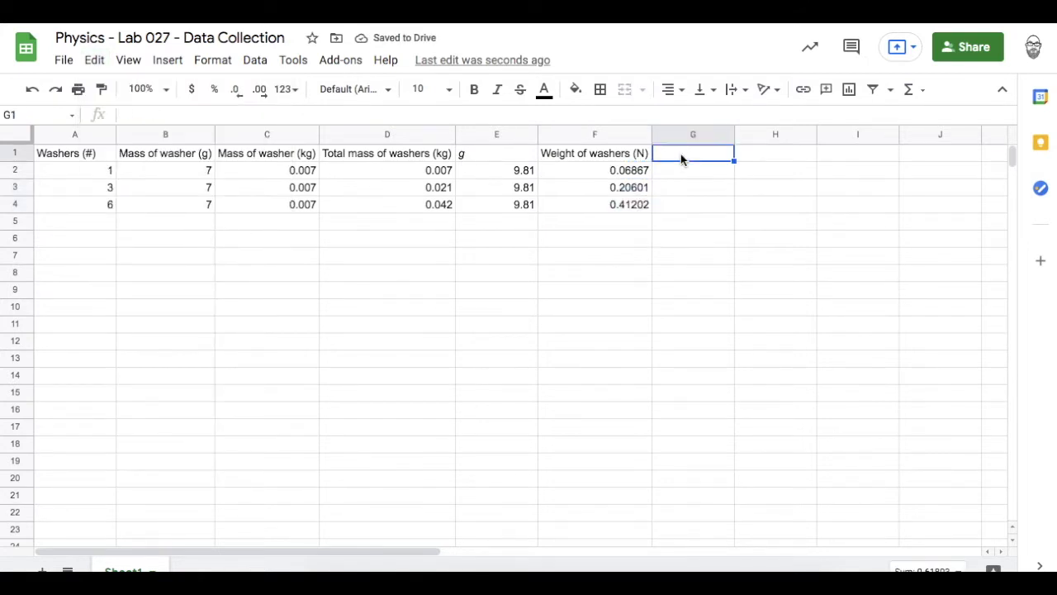
pyautogui.write('Rubber band length (cm')
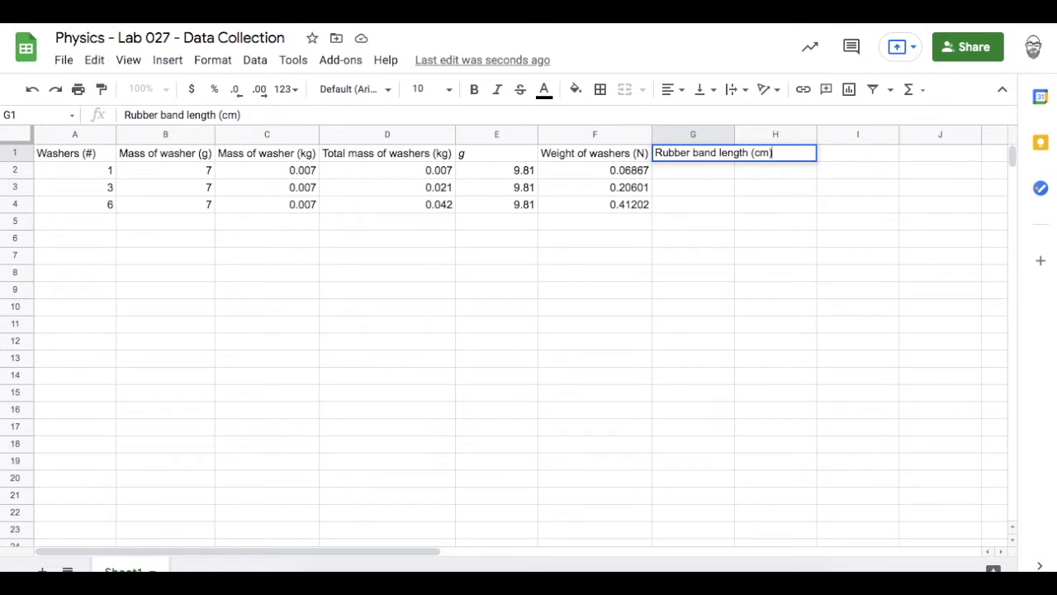
pyautogui.click(693, 223)
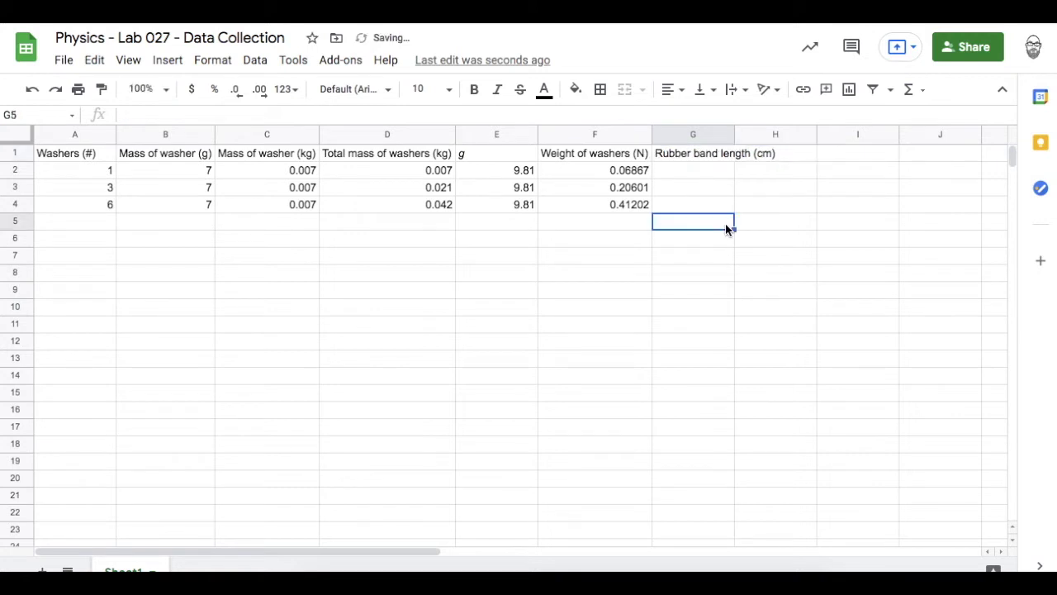
pyautogui.doubleClick(734, 134)
# - Add the header "Rubber band length (m)" in H1 and fit column H's width to it
pyautogui.doubleClick(818, 153)
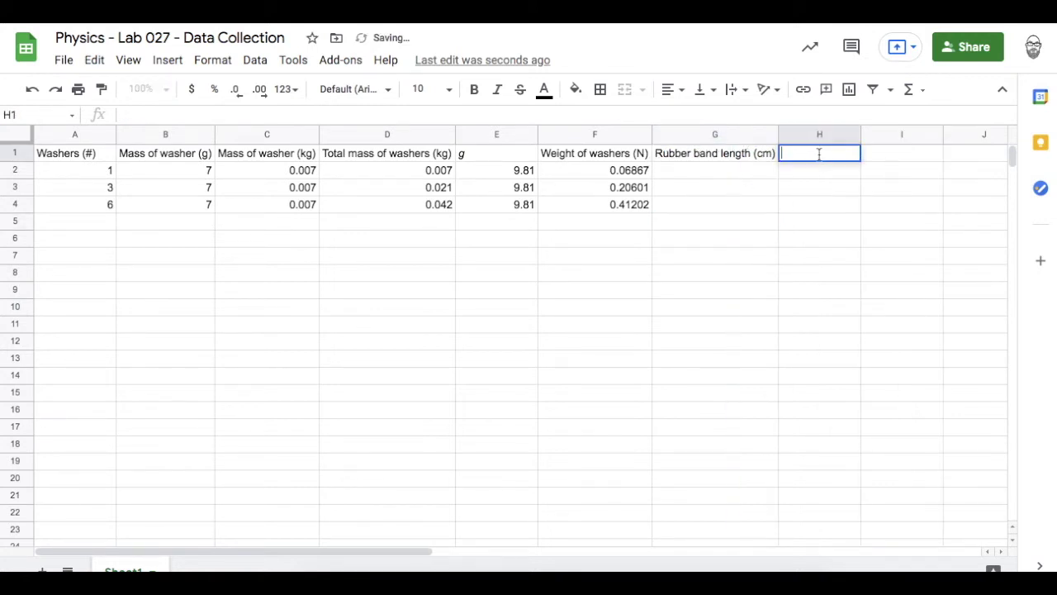
pyautogui.write('Rubbe')
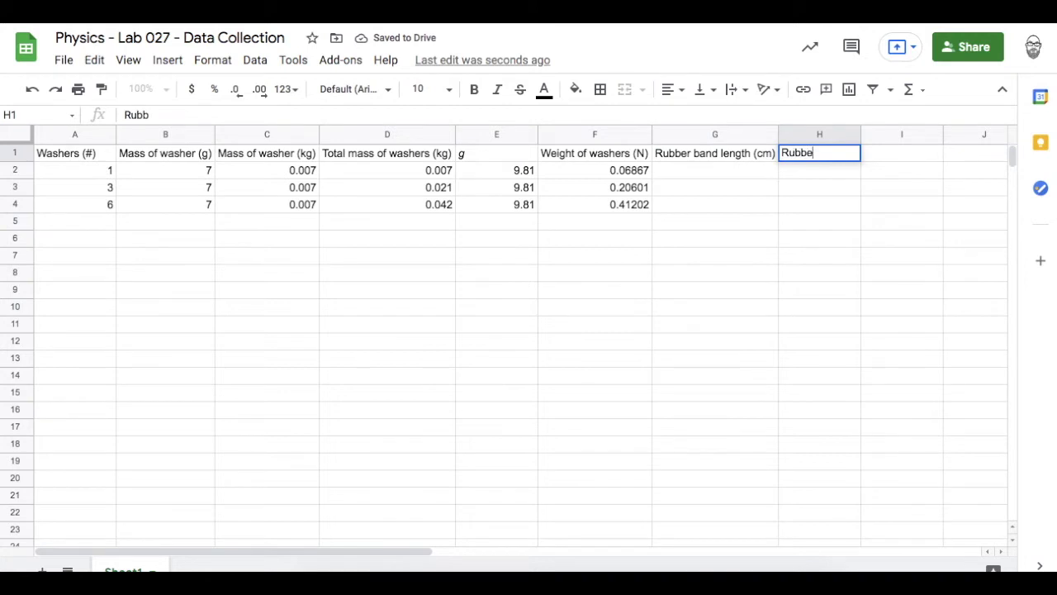
pyautogui.write('r band length (m')
pyautogui.click(799, 242)
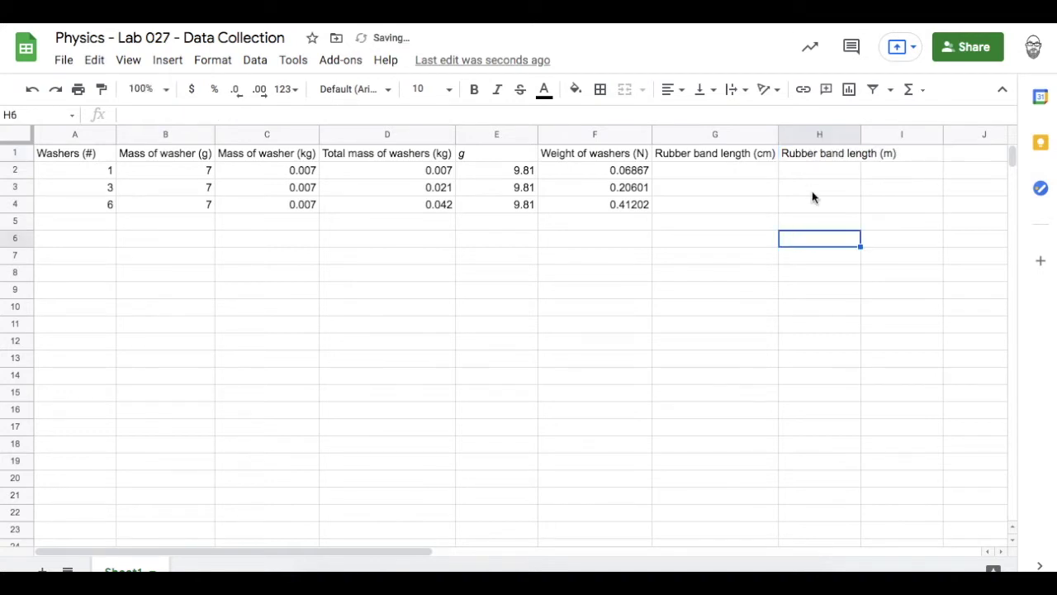
pyautogui.doubleClick(862, 132)
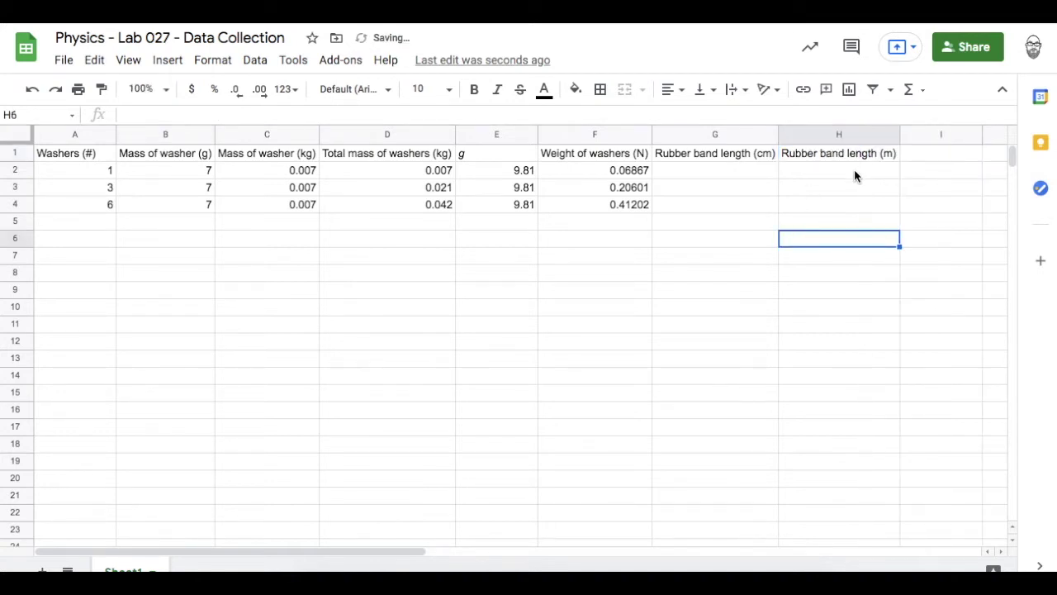
# - Convert the first rubber band length to metres with the formula =G2/100 in H2
pyautogui.doubleClick(854, 169)
pyautogui.write('=')
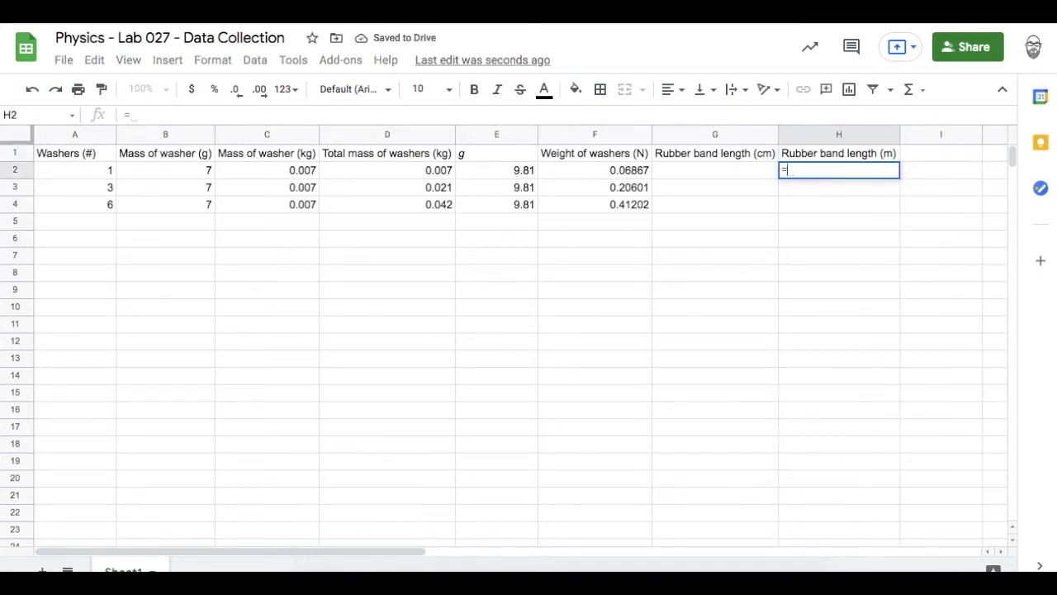
pyautogui.click(754, 170)
pyautogui.write('/100')
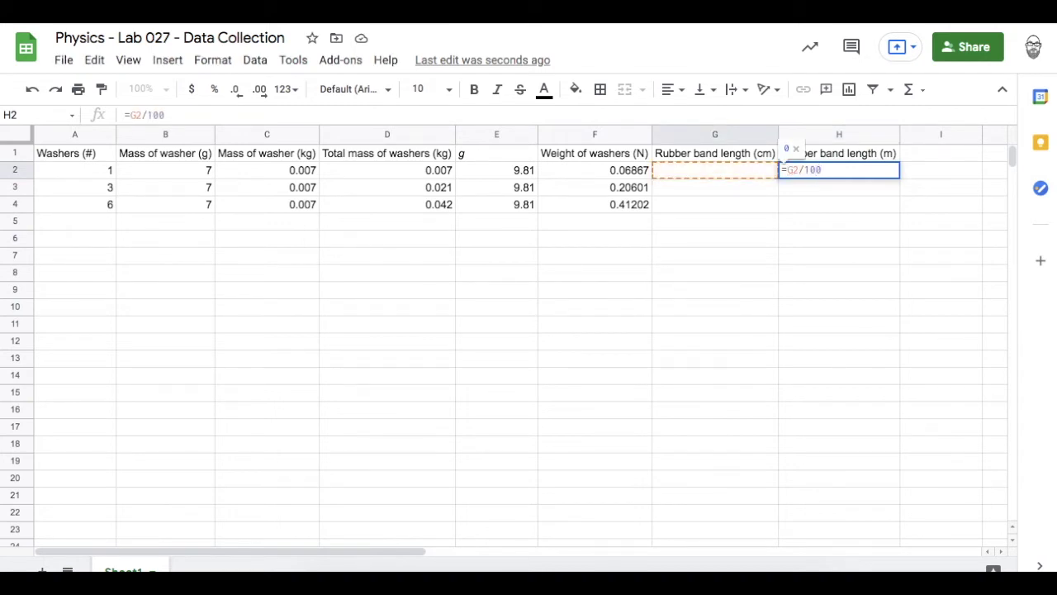
pyautogui.press('Return')
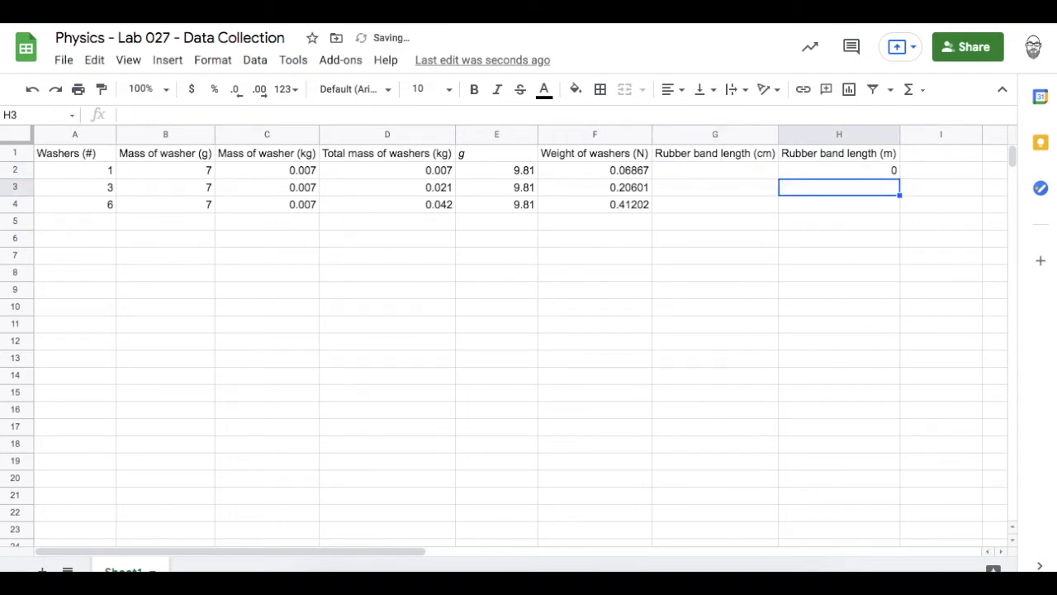
# - Copy the metre conversion formula from H2 into H3:H4
pyautogui.click(802, 172)
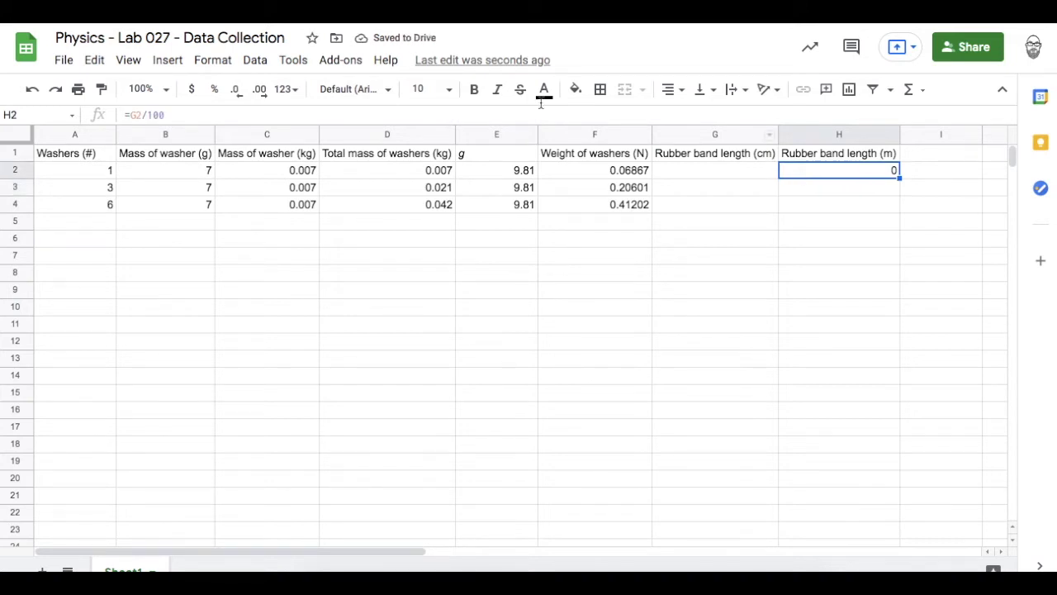
pyautogui.click(94, 60)
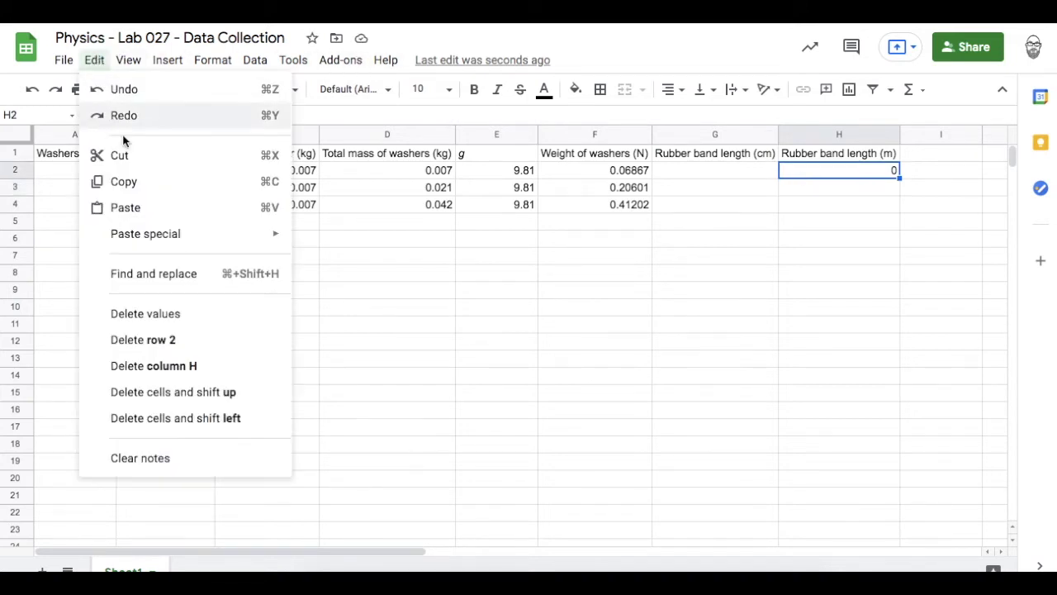
pyautogui.click(132, 181)
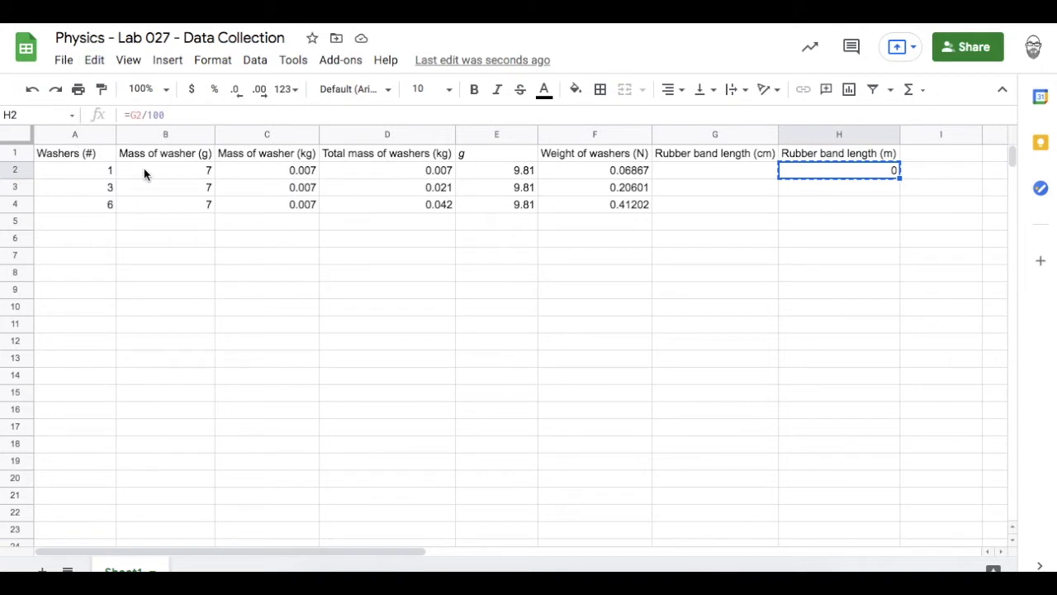
pyautogui.click(823, 192)
pyautogui.moveTo(826, 213); pyautogui.dragTo(826, 209)
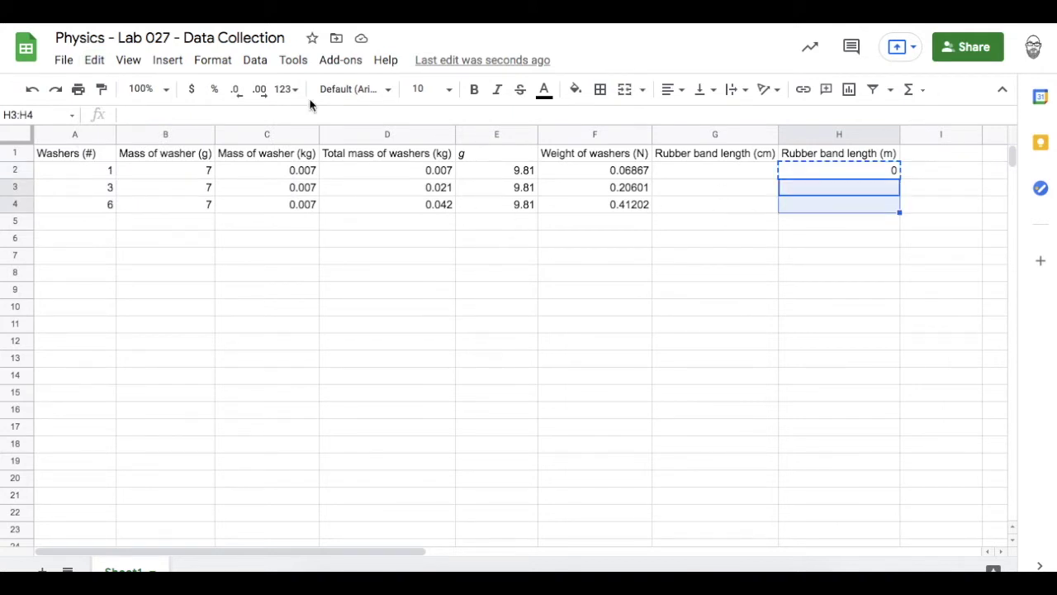
pyautogui.click(95, 59)
pyautogui.click(132, 208)
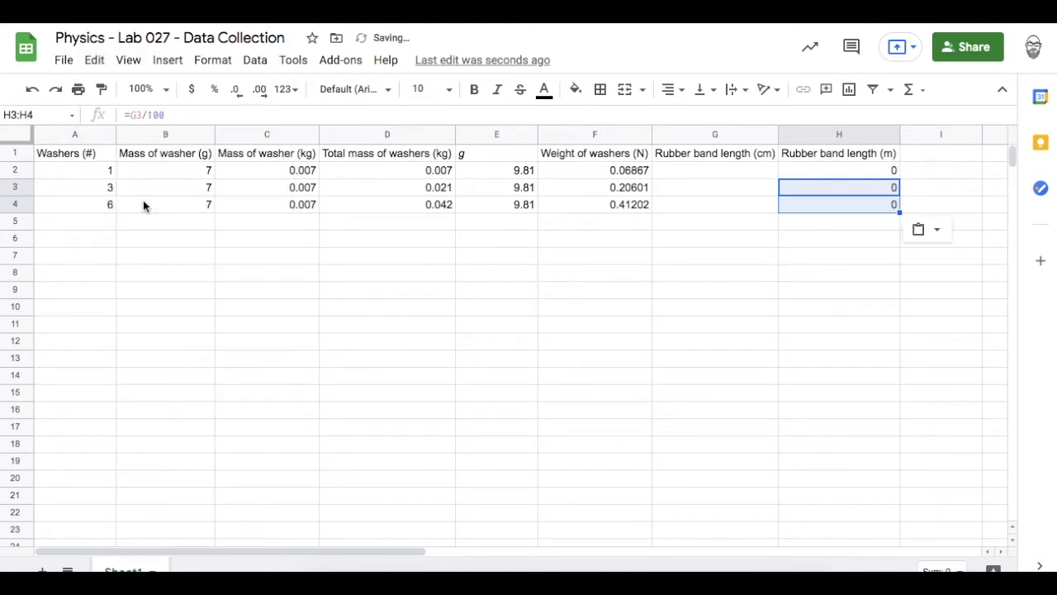
pyautogui.click(691, 257)
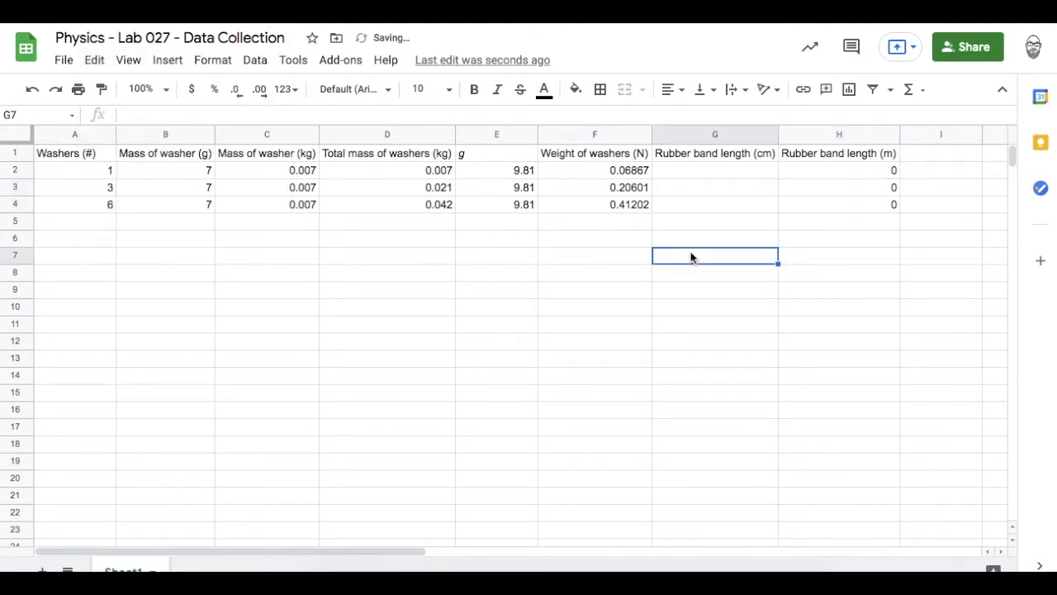
# - Test the conversion by entering 8.5 as the rubber band length in G2, and undo the entry
pyautogui.click(736, 170)
pyautogui.write('8.5')
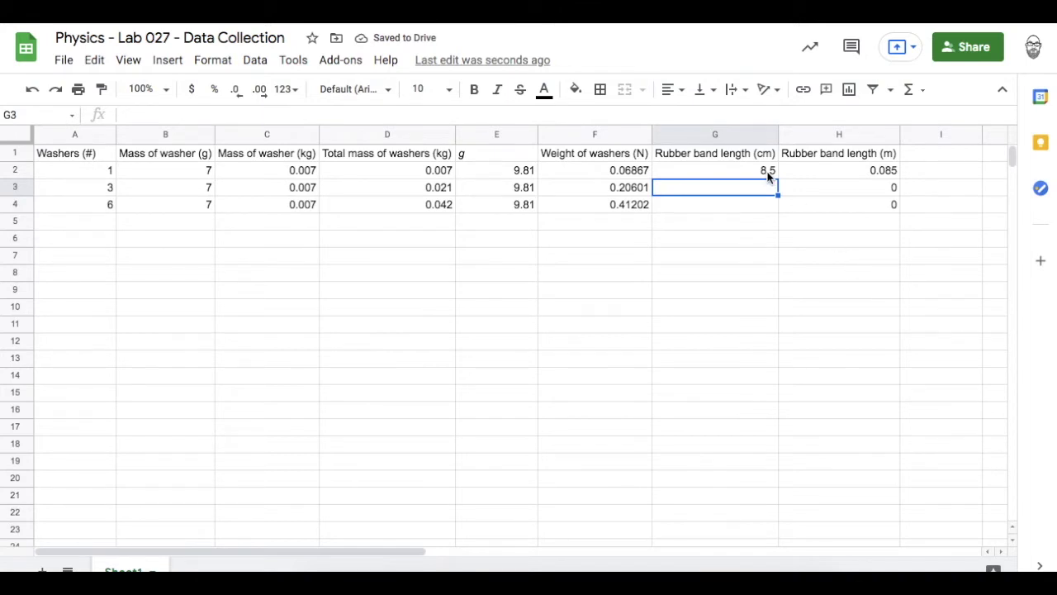
pyautogui.click(32, 90)
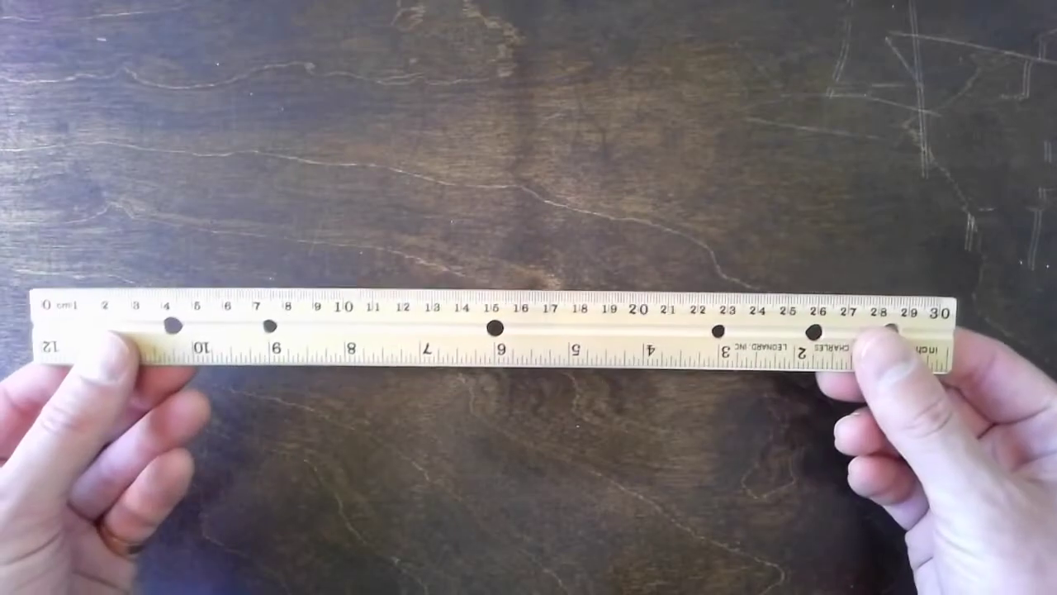
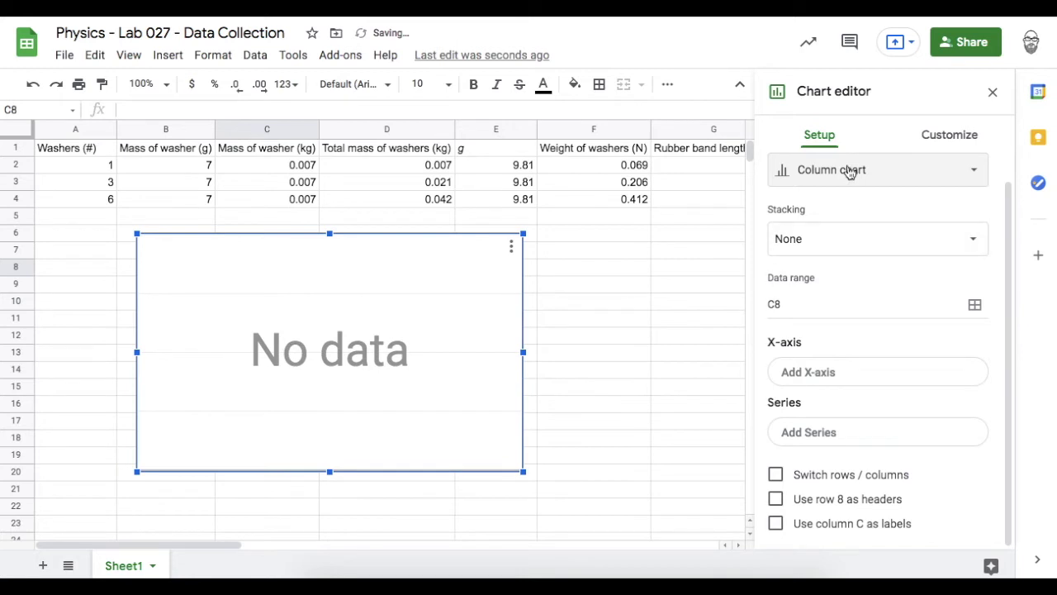
# - Change the empty chart's type from column to Scatter chart
pyautogui.scroll(-2, 854, 388)
pyautogui.scroll(-2, 852, 388)
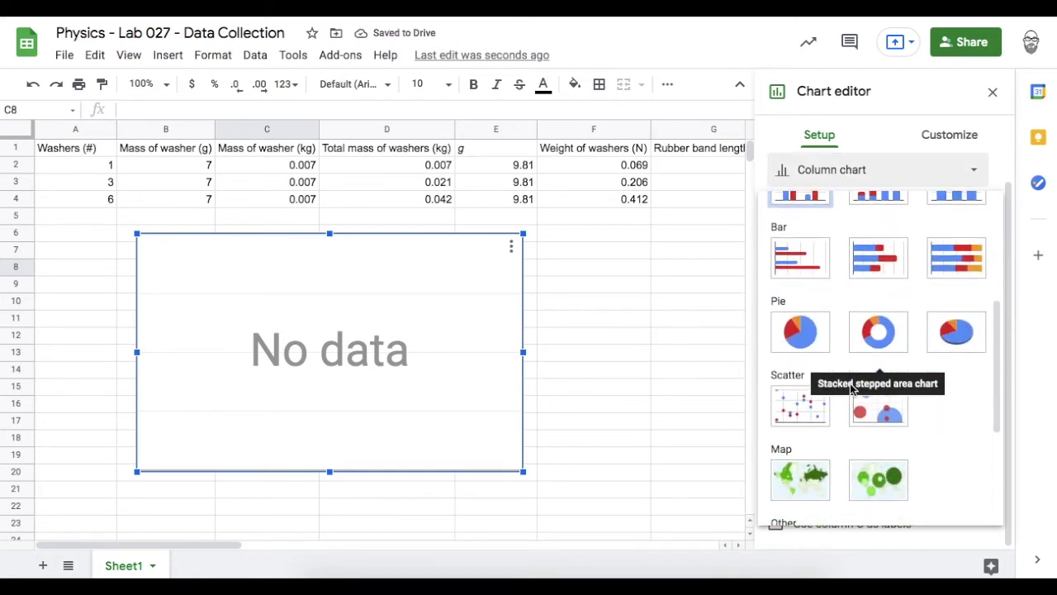
pyautogui.click(797, 407)
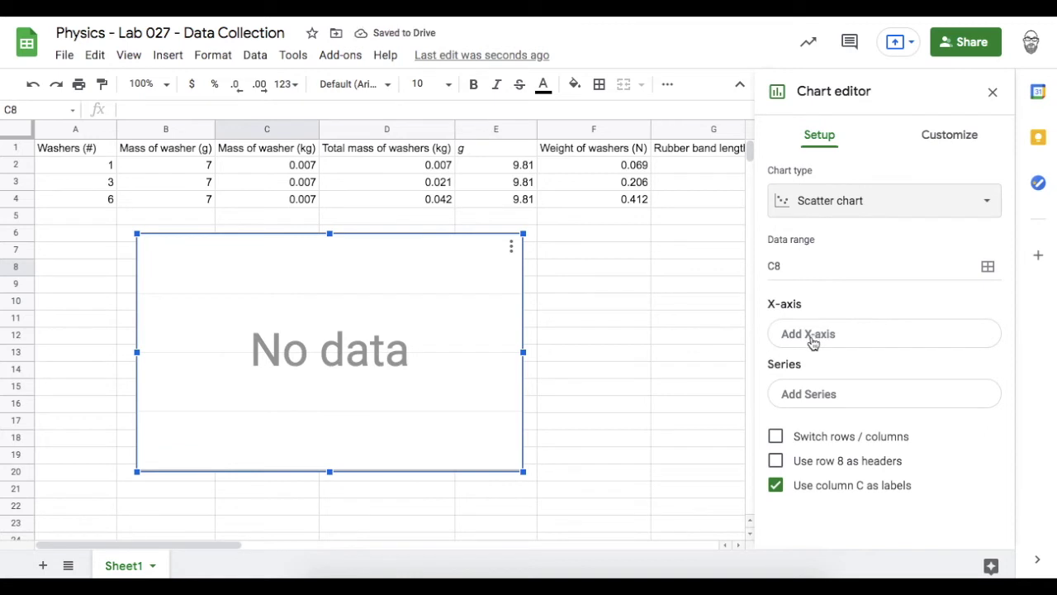
# - Use the washer weights in F2:F5 as the scatter chart's X-axis data
pyautogui.click(812, 342)
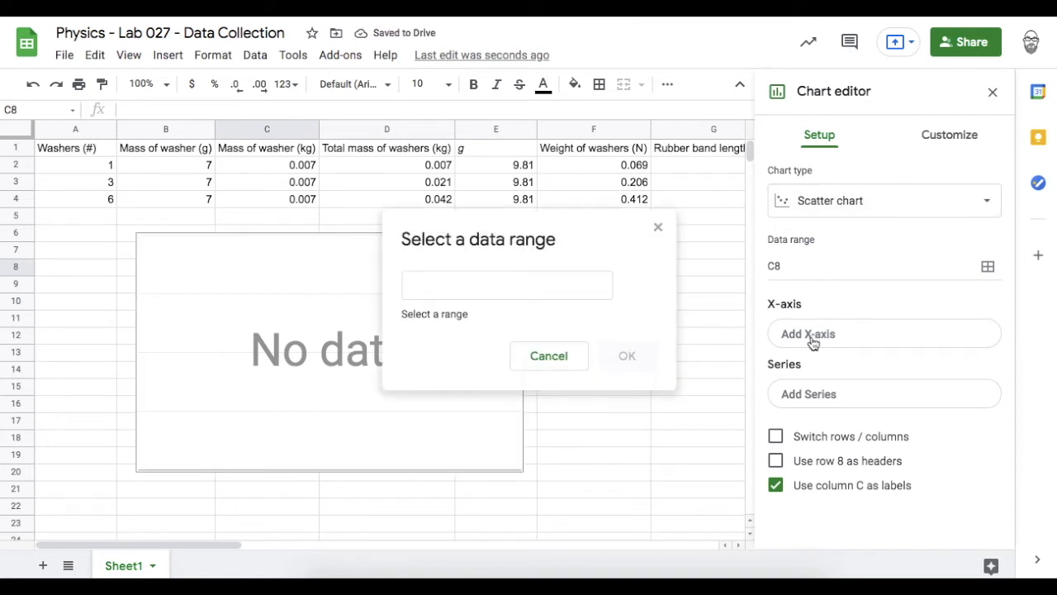
pyautogui.click(520, 288)
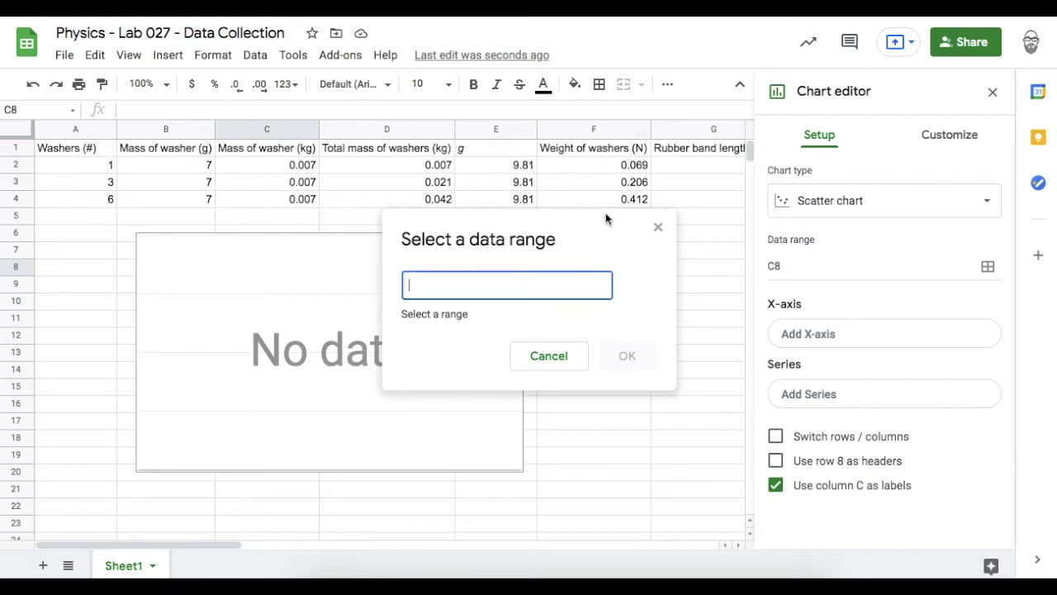
pyautogui.click(612, 168)
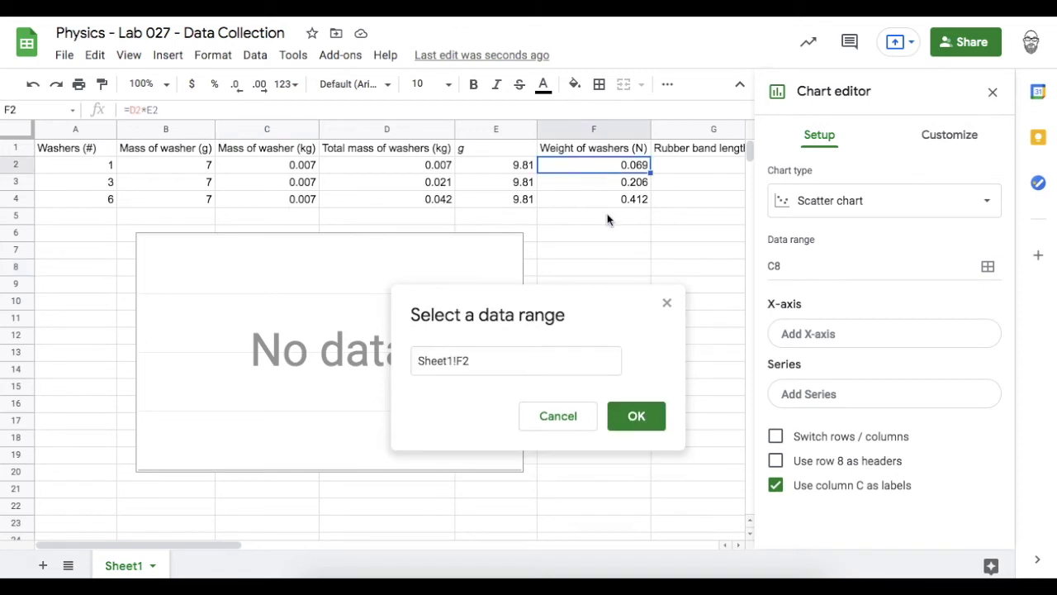
pyautogui.moveTo(607, 219); pyautogui.dragTo(607, 213)
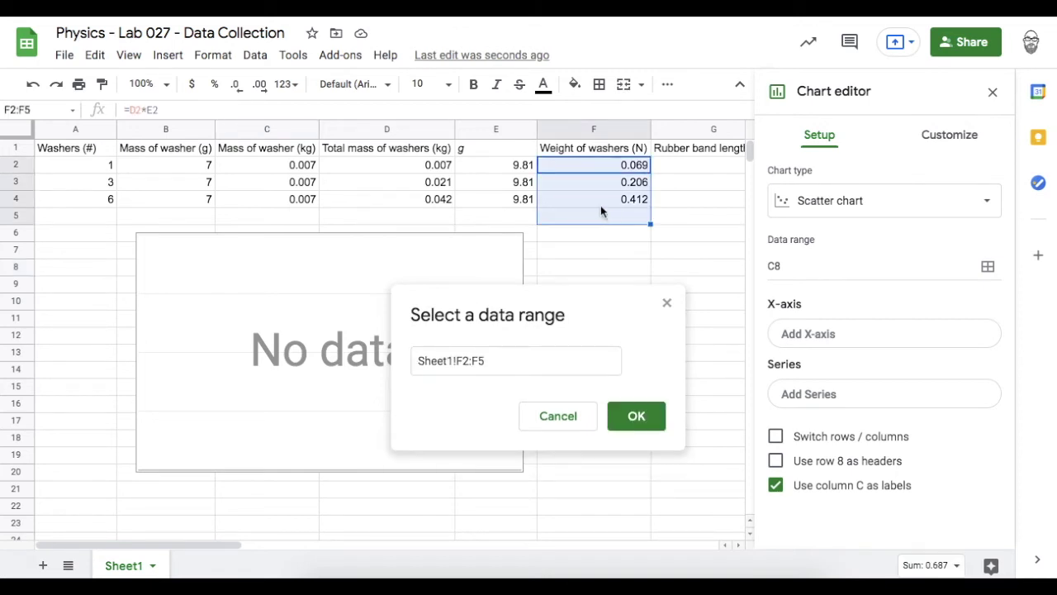
pyautogui.click(636, 416)
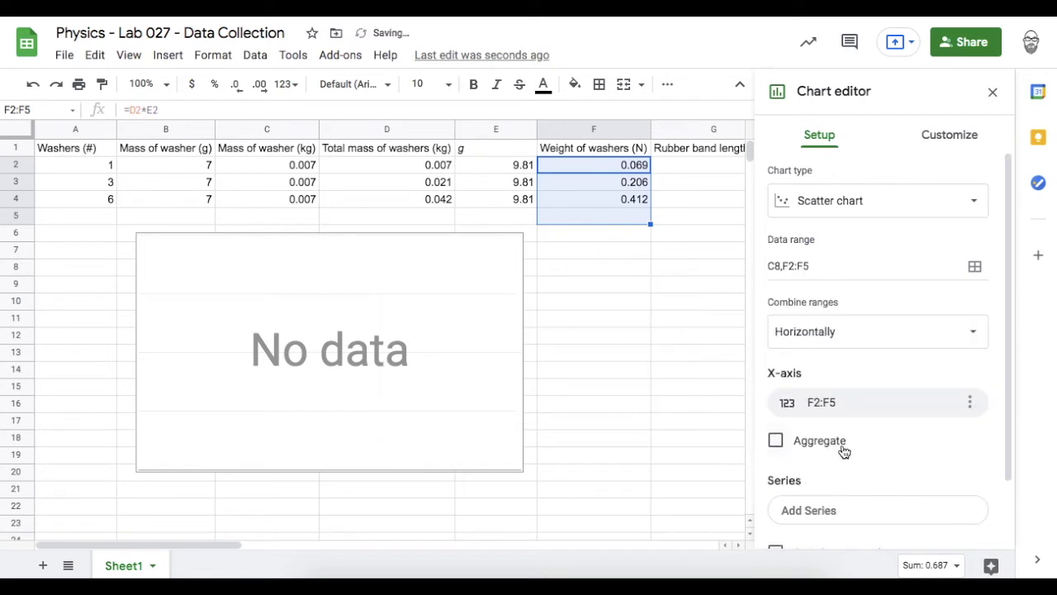
# - Add the rubber band lengths in metres, H2:H5, as the scatter chart's data series
pyautogui.click(826, 511)
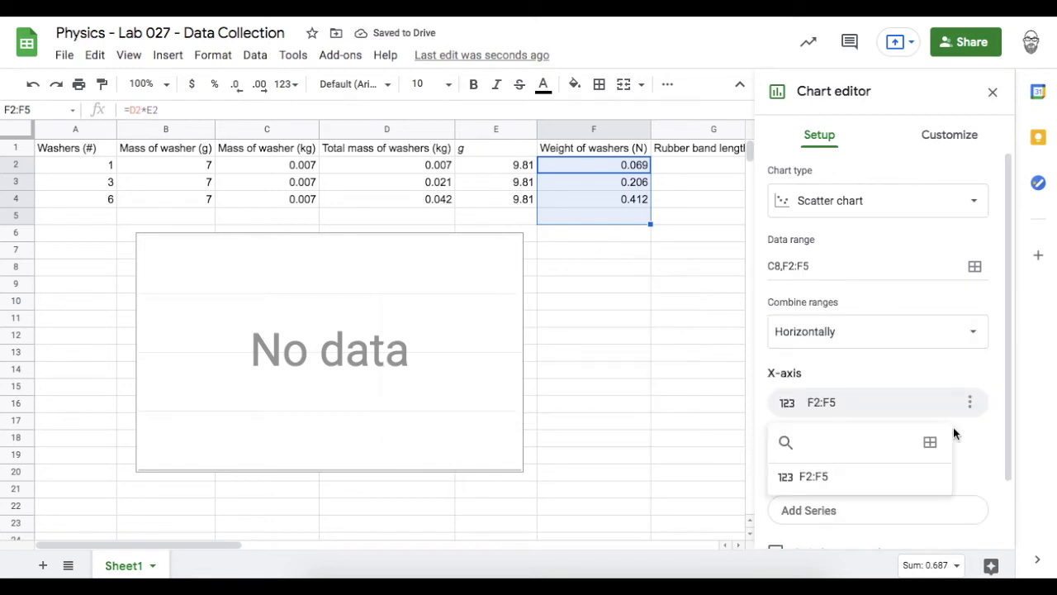
pyautogui.click(930, 444)
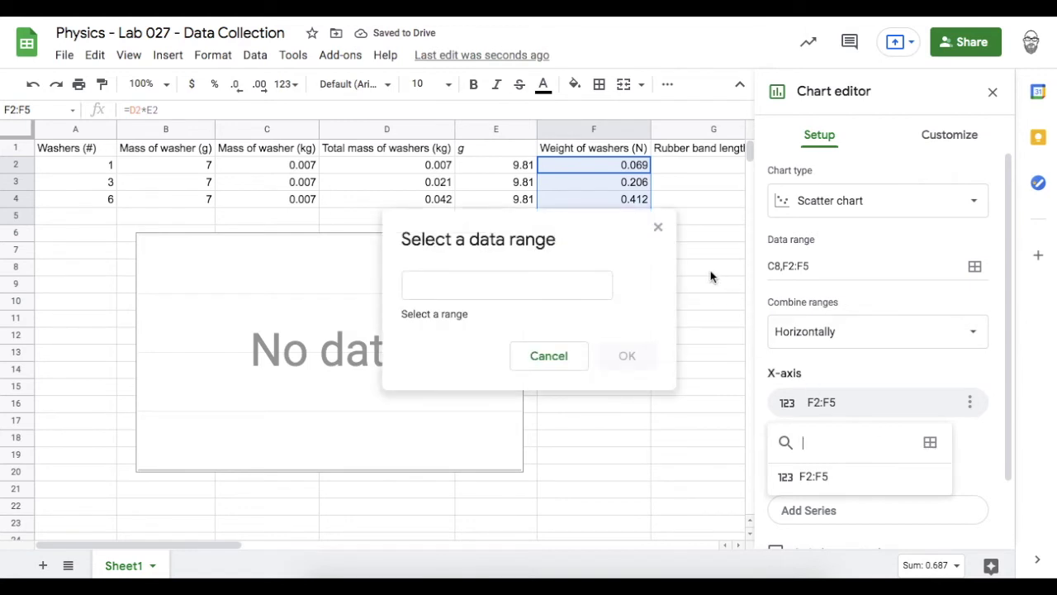
pyautogui.hscroll(2, 711, 277)
pyautogui.hscroll(3, 710, 276)
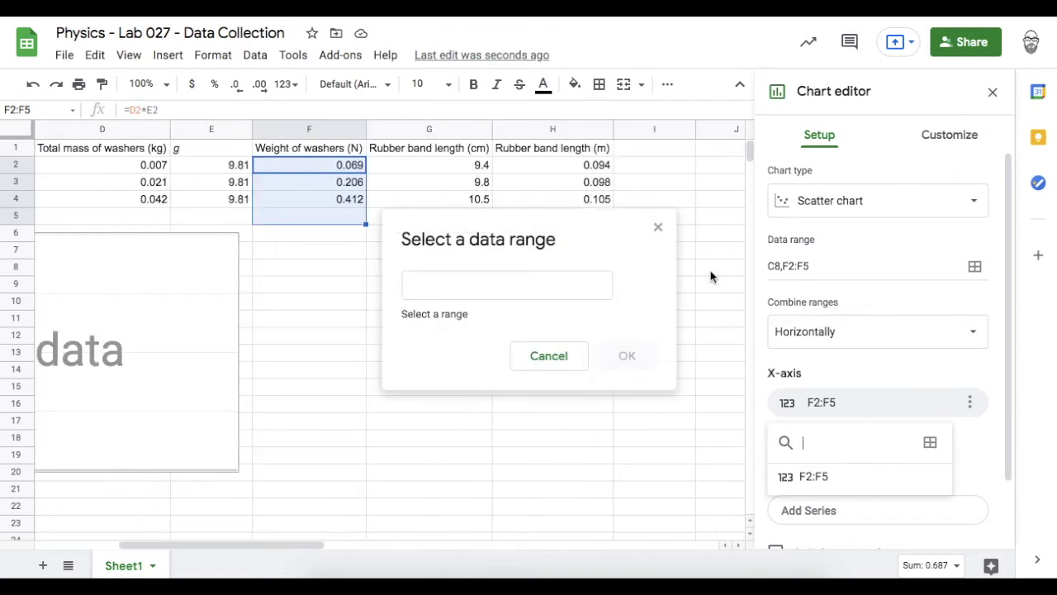
pyautogui.moveTo(625, 224); pyautogui.dragTo(627, 294)
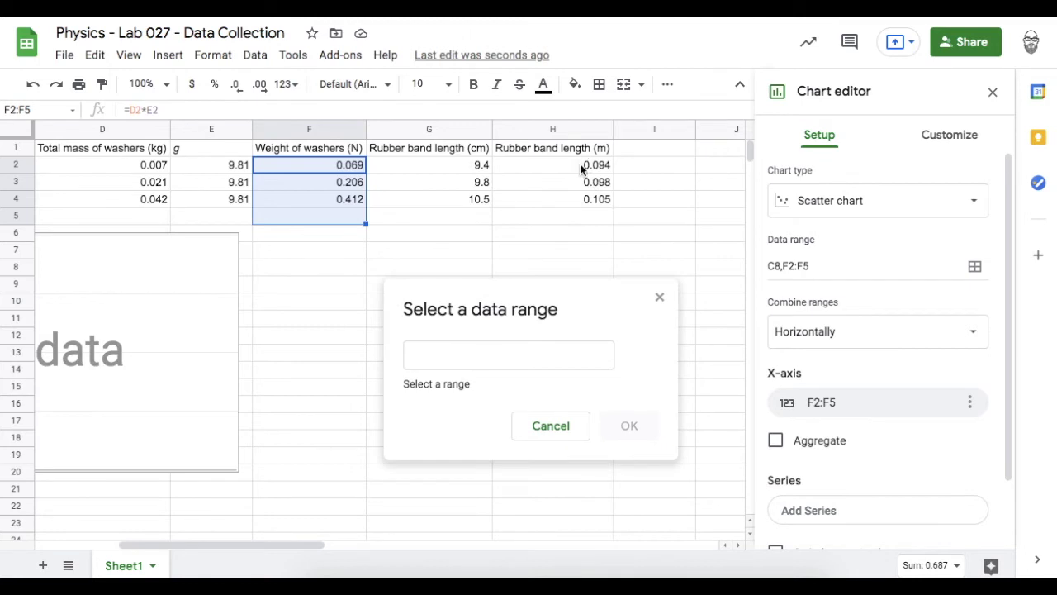
pyautogui.click(580, 165)
pyautogui.keyDown('shift'); pyautogui.click(580, 220); pyautogui.keyUp('shift')
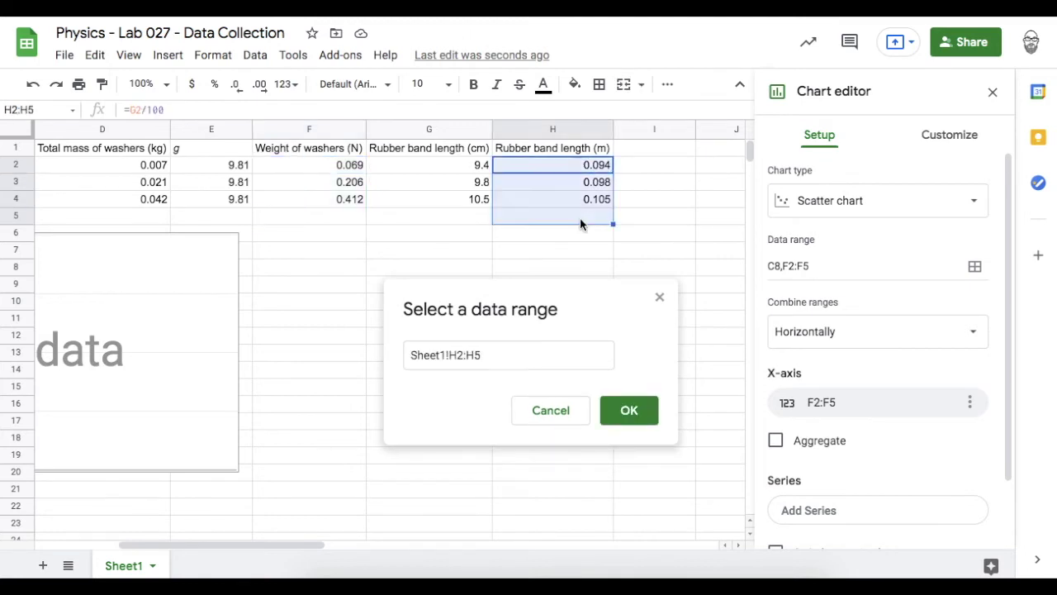
pyautogui.click(640, 409)
pyautogui.hscroll(-5, 479, 414)
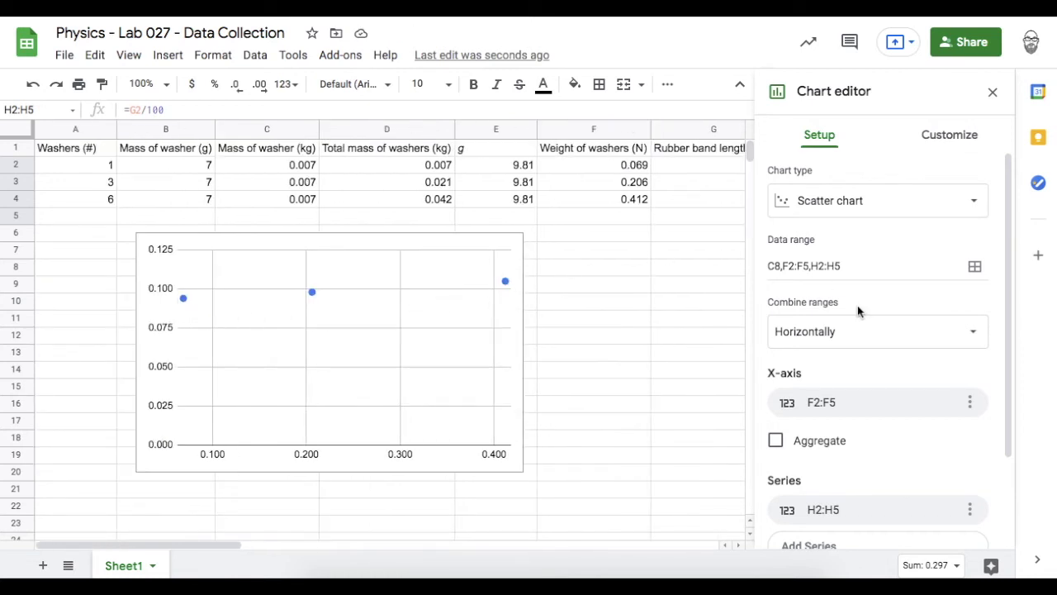
# - Title the chart "Hooke's Law (Rubber Band)" and set the title's font size to 12
pyautogui.click(955, 145)
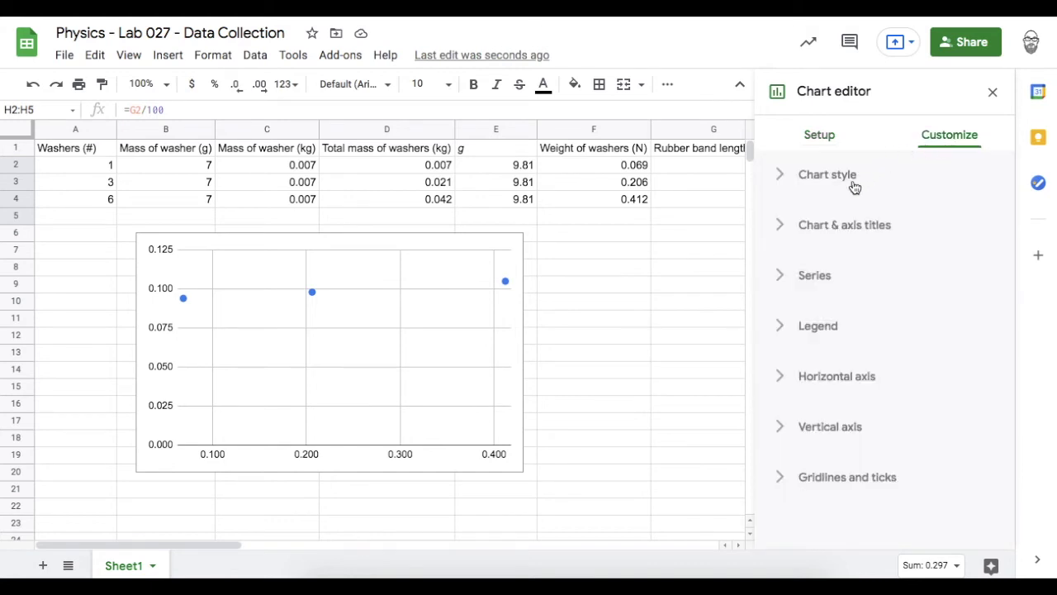
pyautogui.click(827, 235)
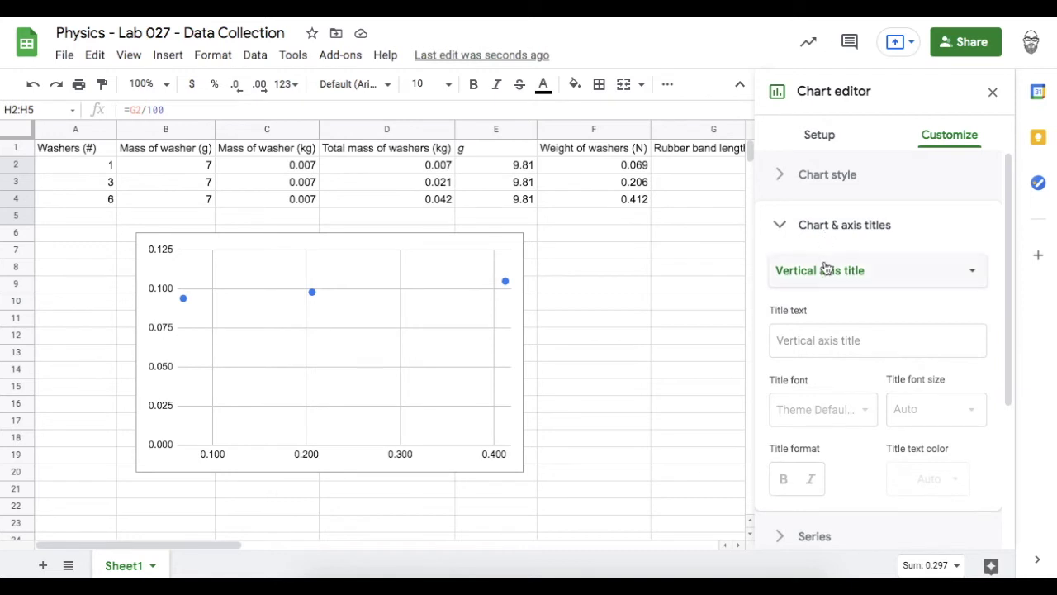
pyautogui.click(826, 271)
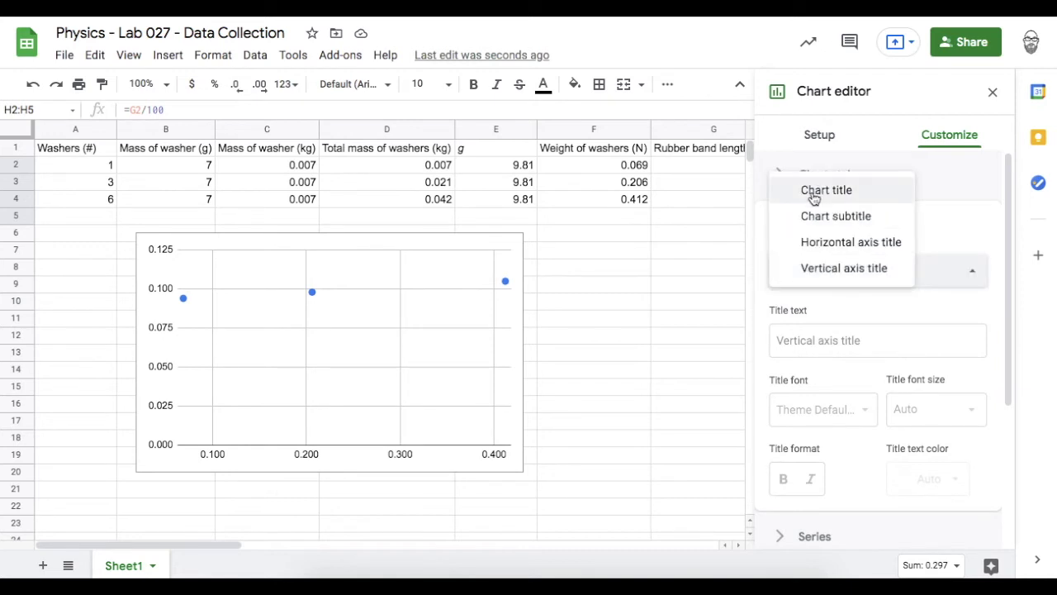
pyautogui.click(826, 190)
pyautogui.click(791, 347)
pyautogui.write("Hooke's Law")
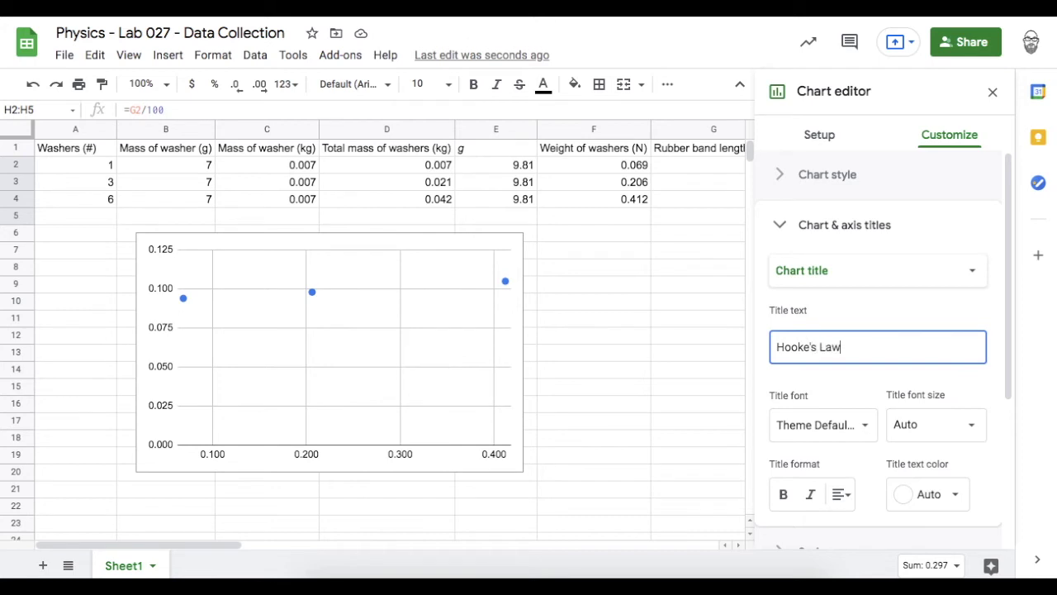
pyautogui.write(' (Rubber Band')
pyautogui.click(913, 424)
pyautogui.click(924, 207)
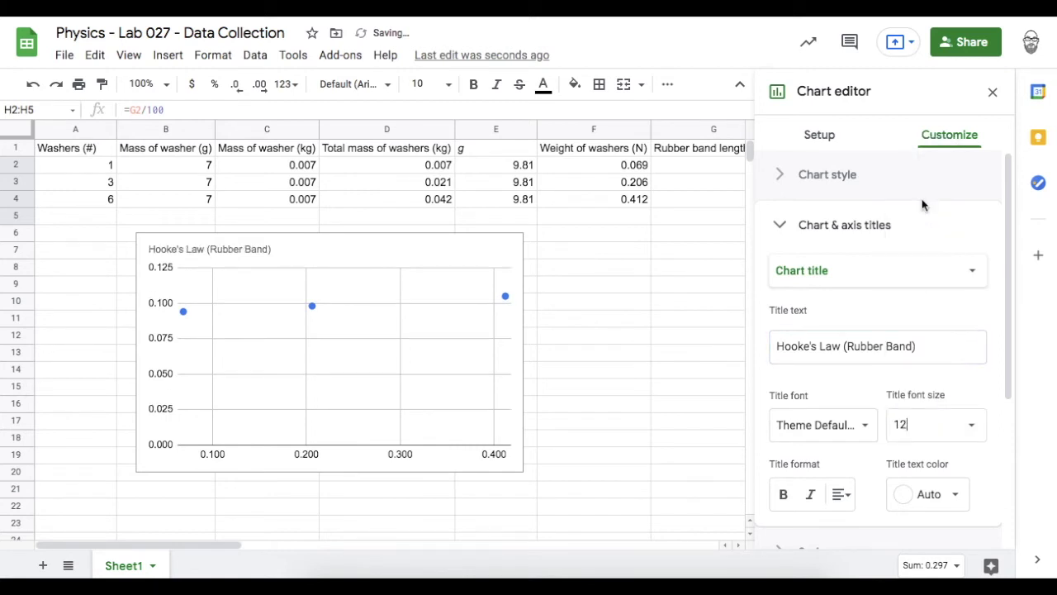
# - Set the chart's horizontal axis title to "Weight of washers (N)"
pyautogui.click(874, 271)
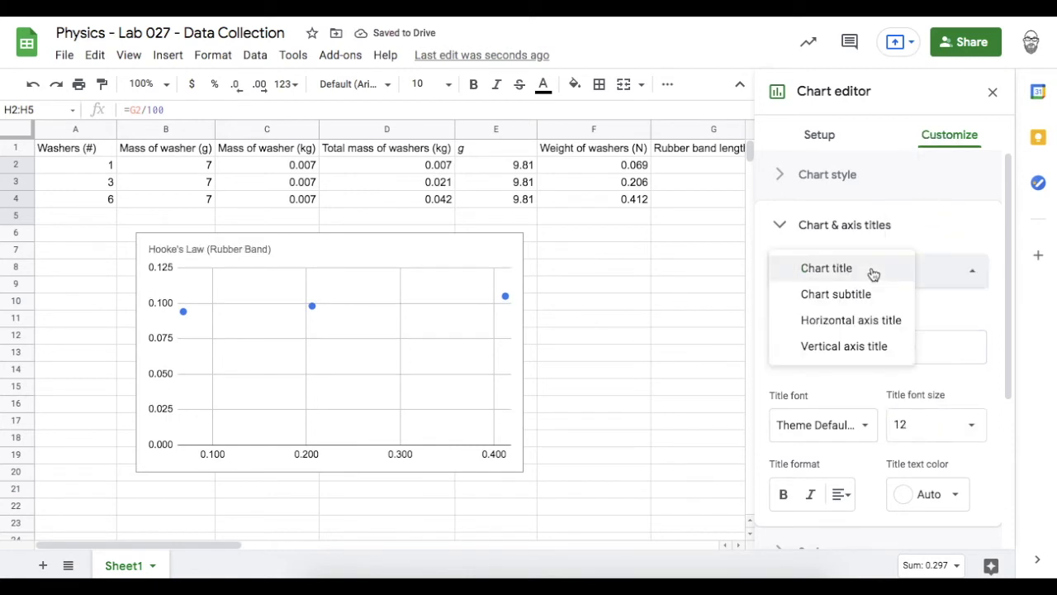
pyautogui.click(859, 321)
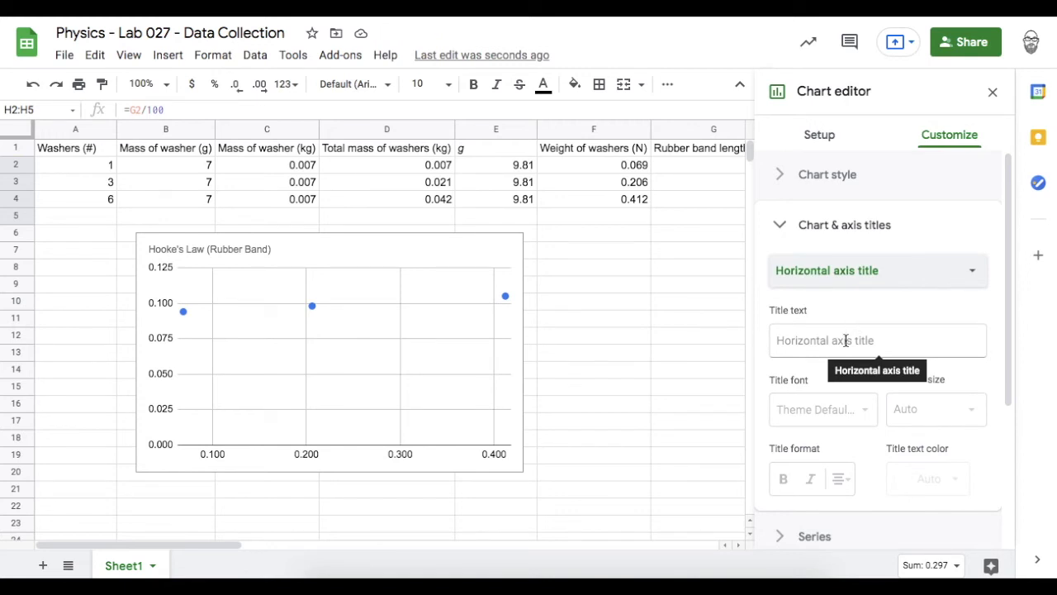
pyautogui.click(846, 341)
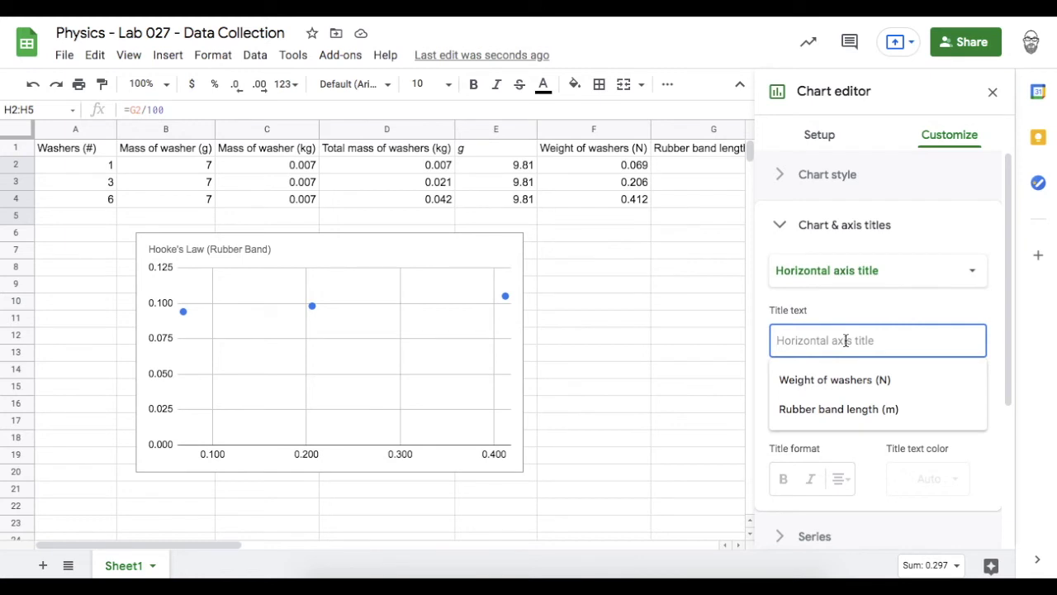
pyautogui.click(836, 379)
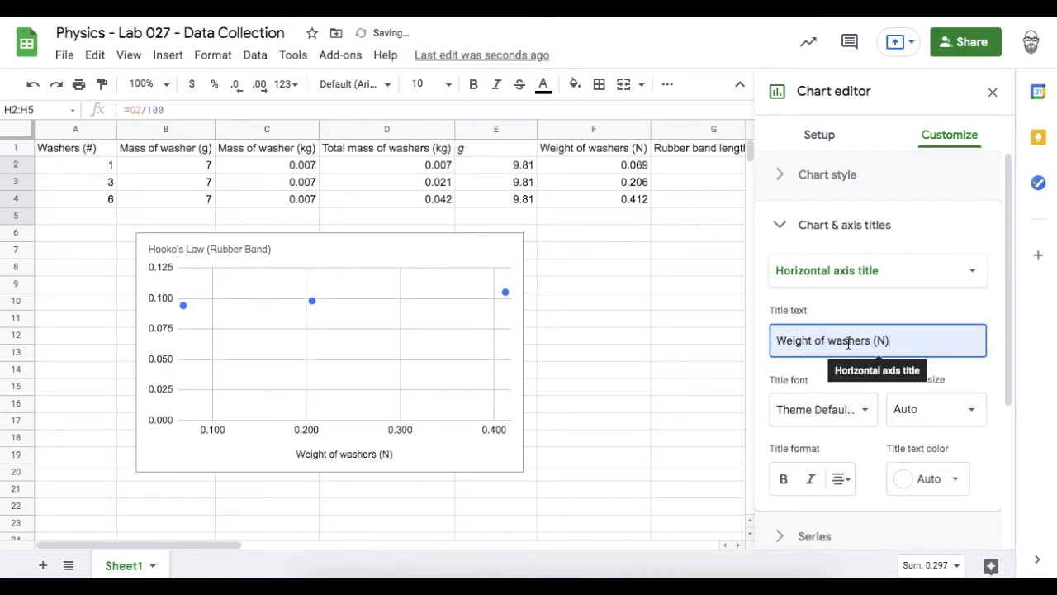
# - Set the chart's vertical axis title to "Rubber band length (m)"
pyautogui.click(867, 269)
pyautogui.click(859, 291)
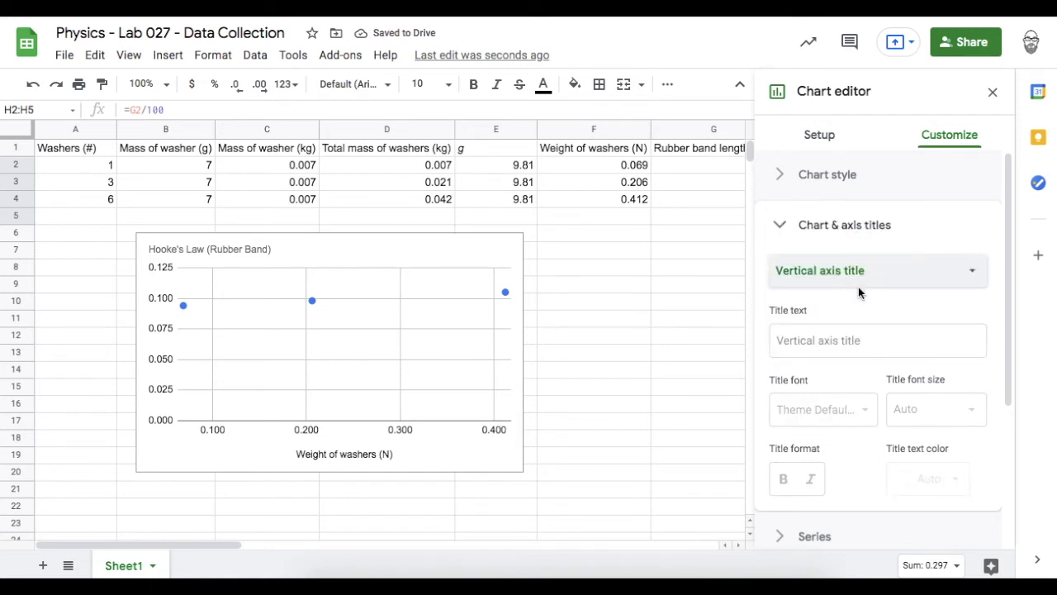
pyautogui.click(840, 339)
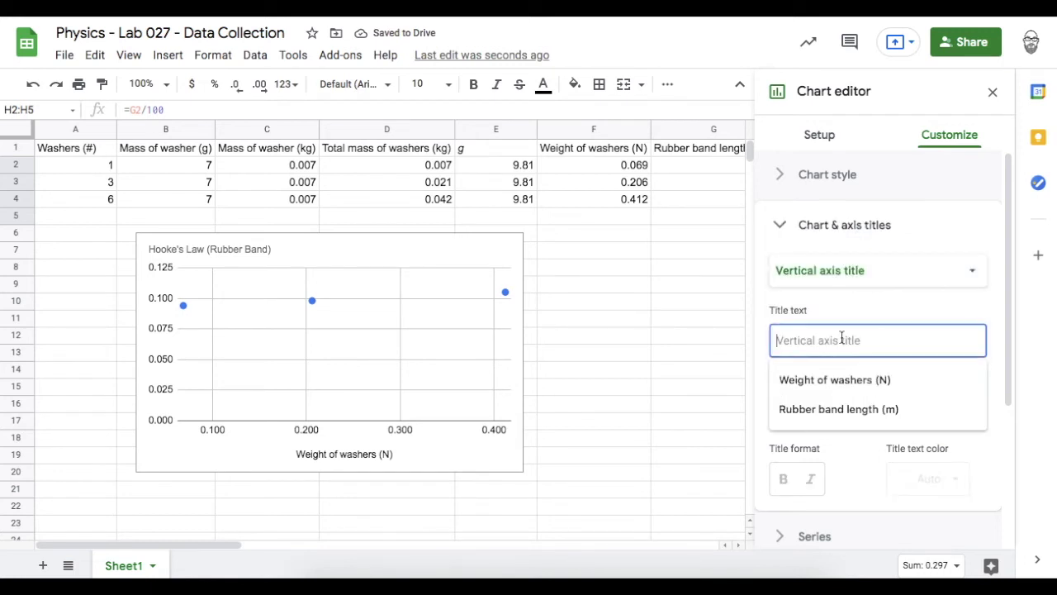
pyautogui.click(837, 408)
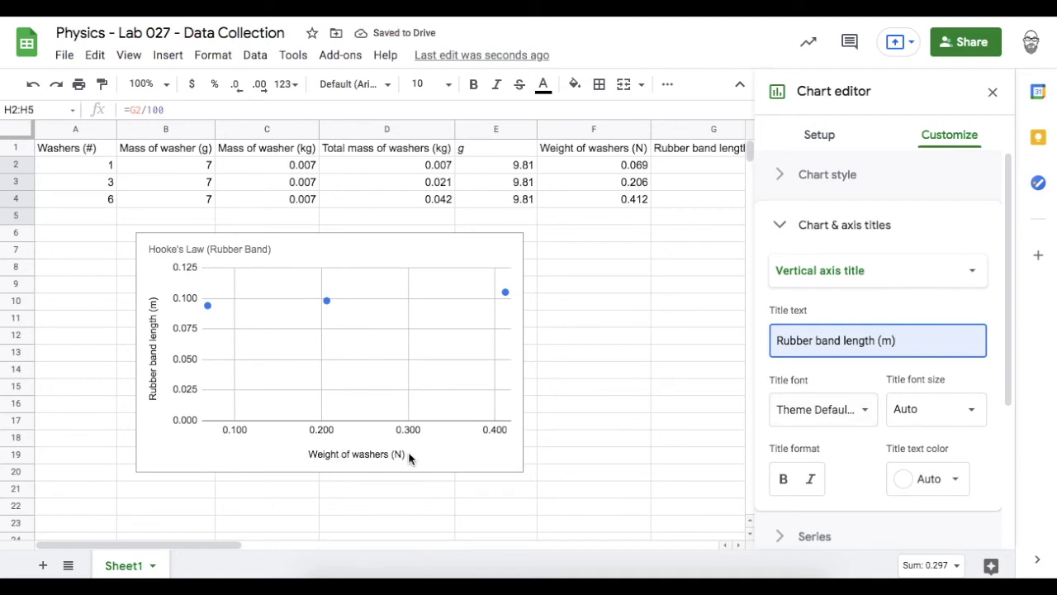
# - Add a linear trendline to the chart's data series, label it with its equation, and close the chart editor
pyautogui.click(809, 226)
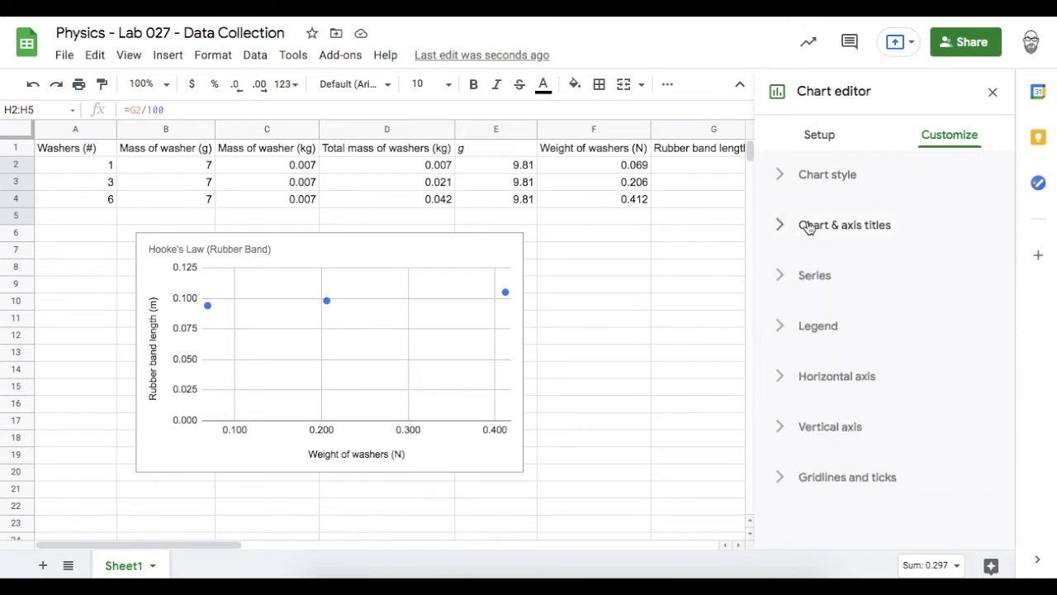
pyautogui.click(823, 284)
pyautogui.scroll(-6, 836, 383)
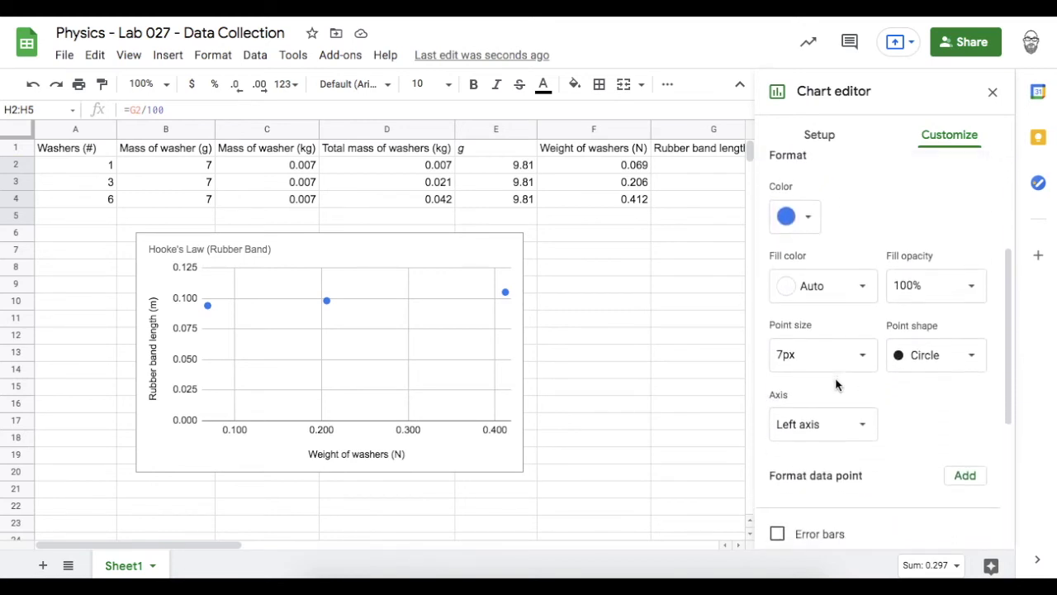
pyautogui.click(777, 329)
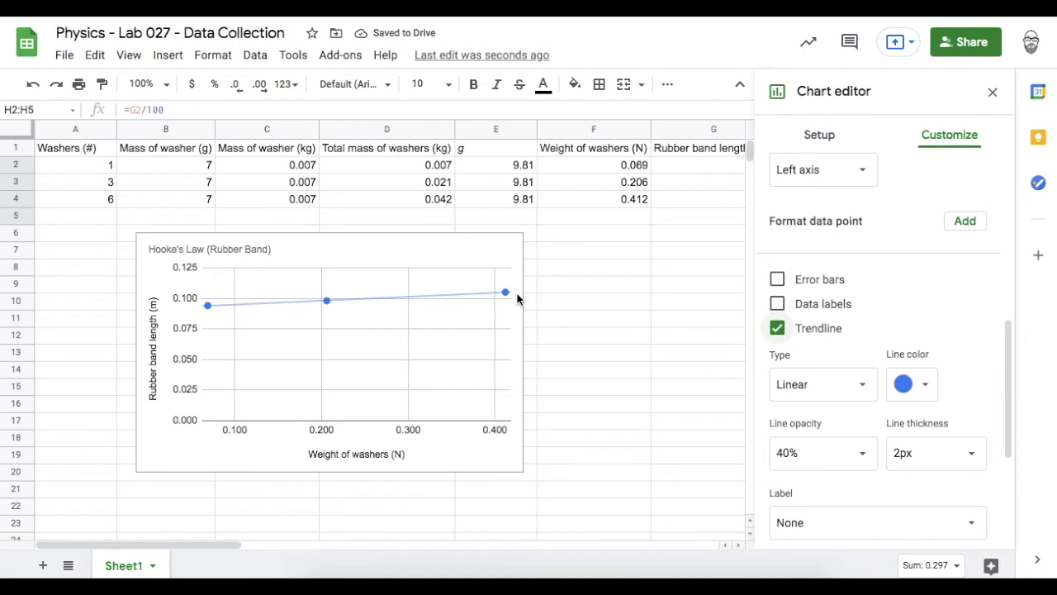
pyautogui.scroll(-1, 901, 317)
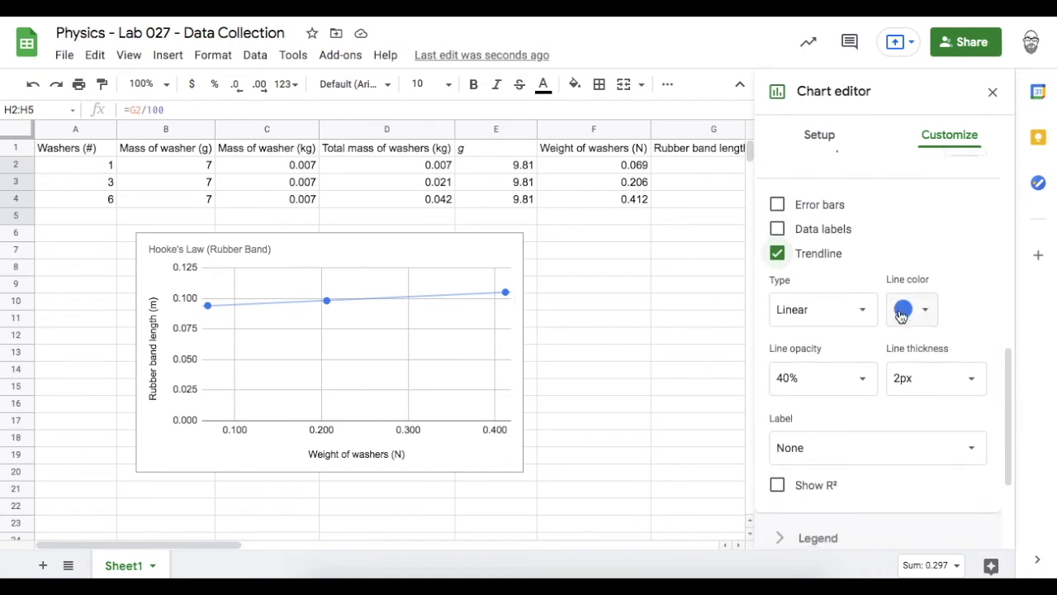
pyautogui.click(821, 456)
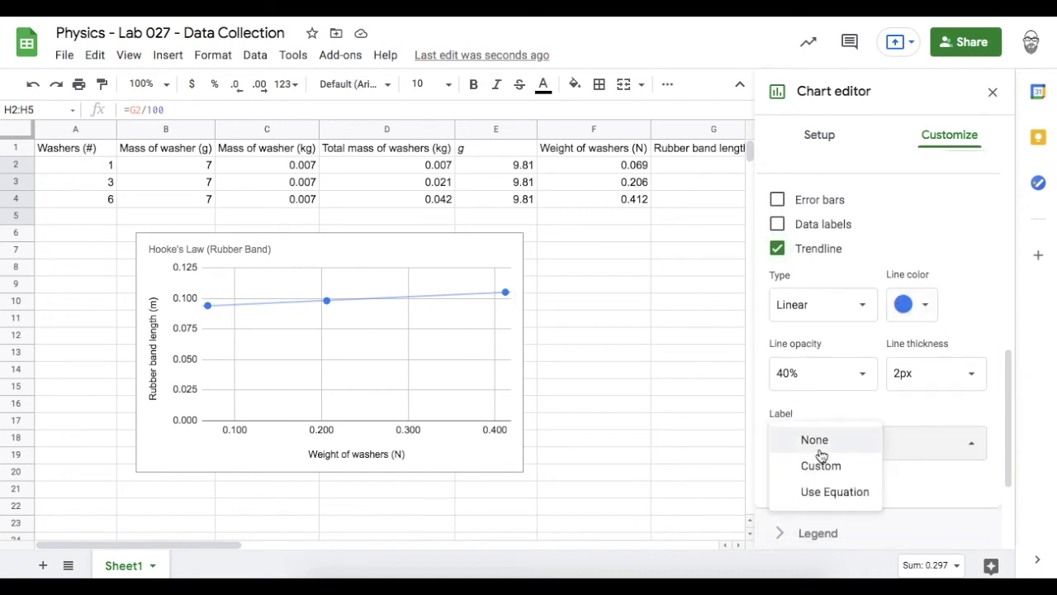
pyautogui.click(818, 493)
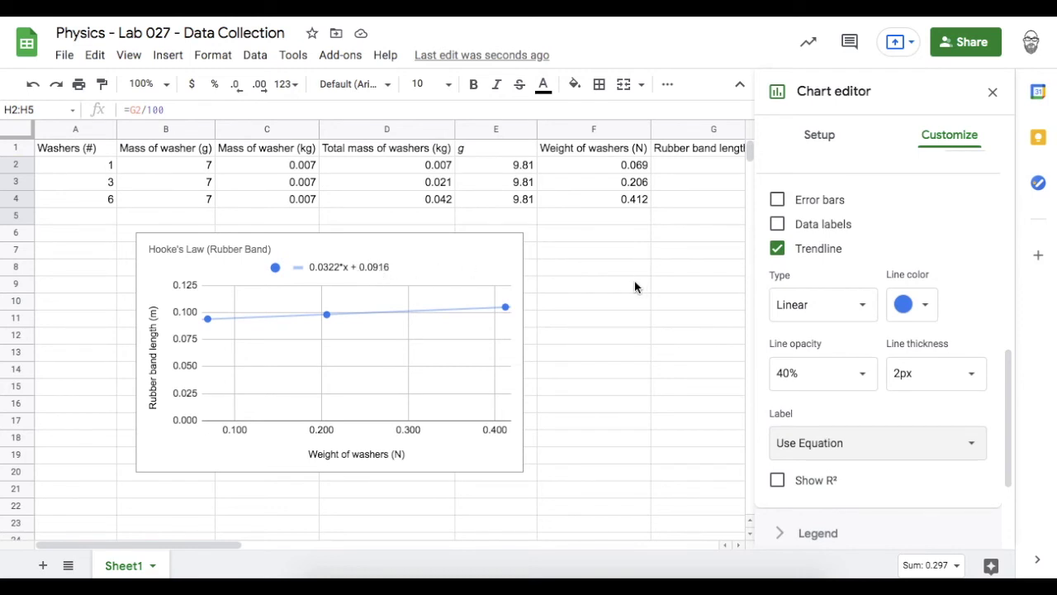
pyautogui.hscroll(2, 635, 281)
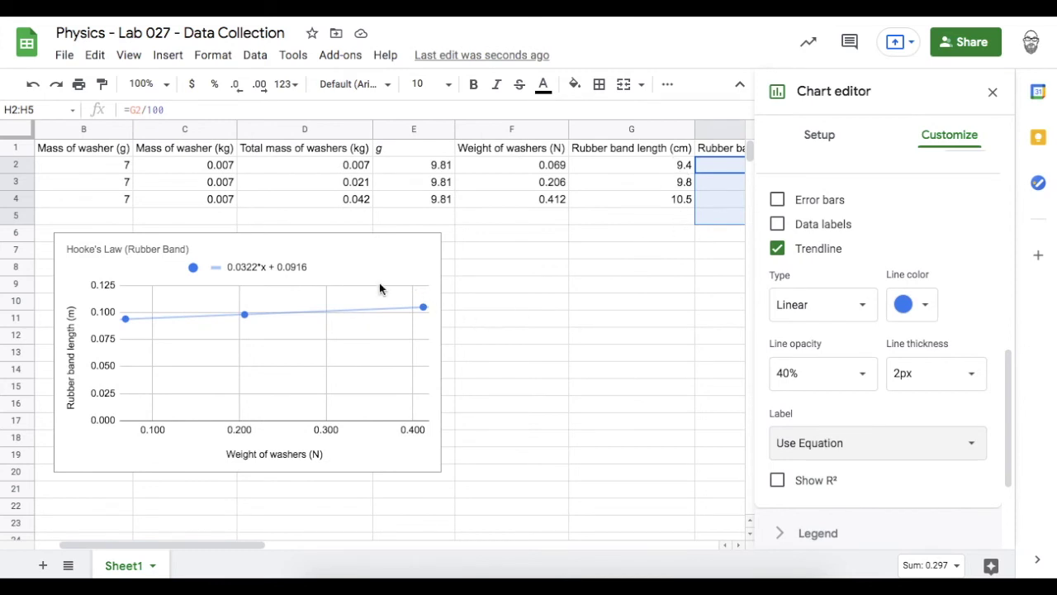
pyautogui.click(995, 95)
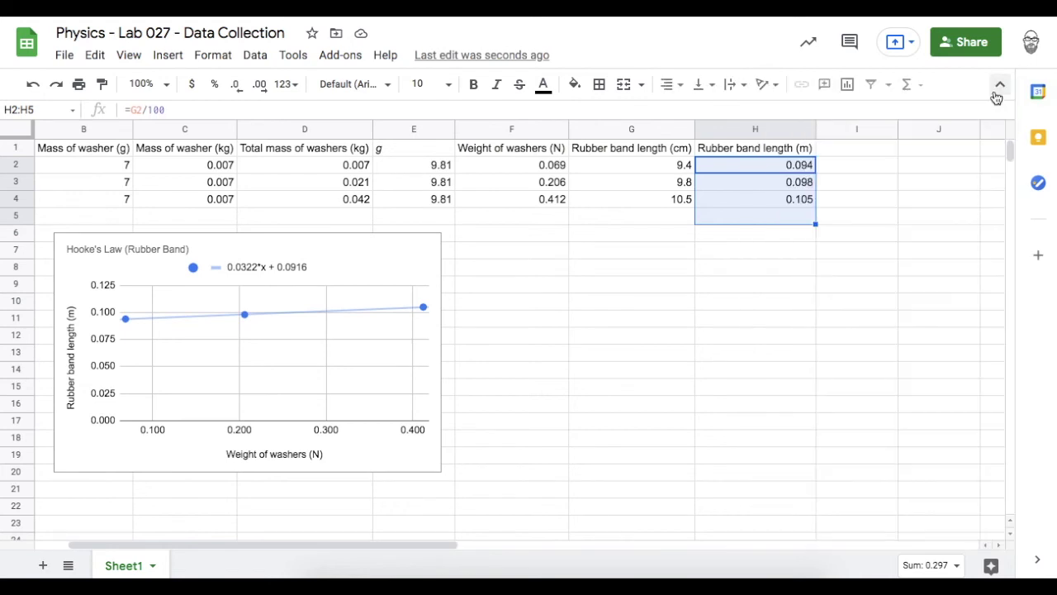
# - Fill row 5 with 10 washers in A5, a washer mass of 7 g in B5 and 0.007 kg in C5
pyautogui.click(579, 267)
pyautogui.click(96, 218)
pyautogui.write('10')
pyautogui.click(168, 217)
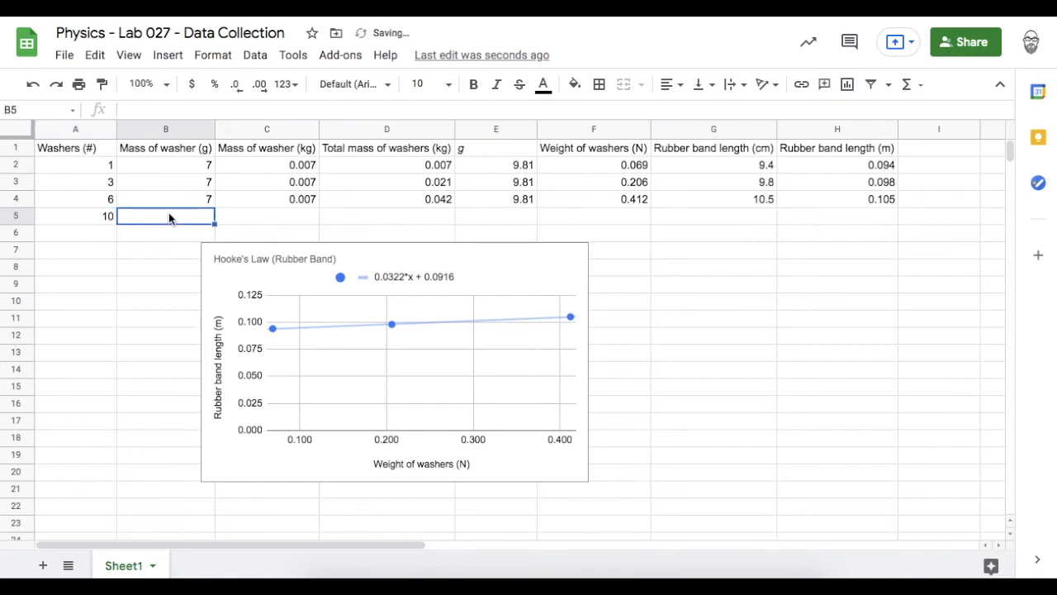
pyautogui.write('7')
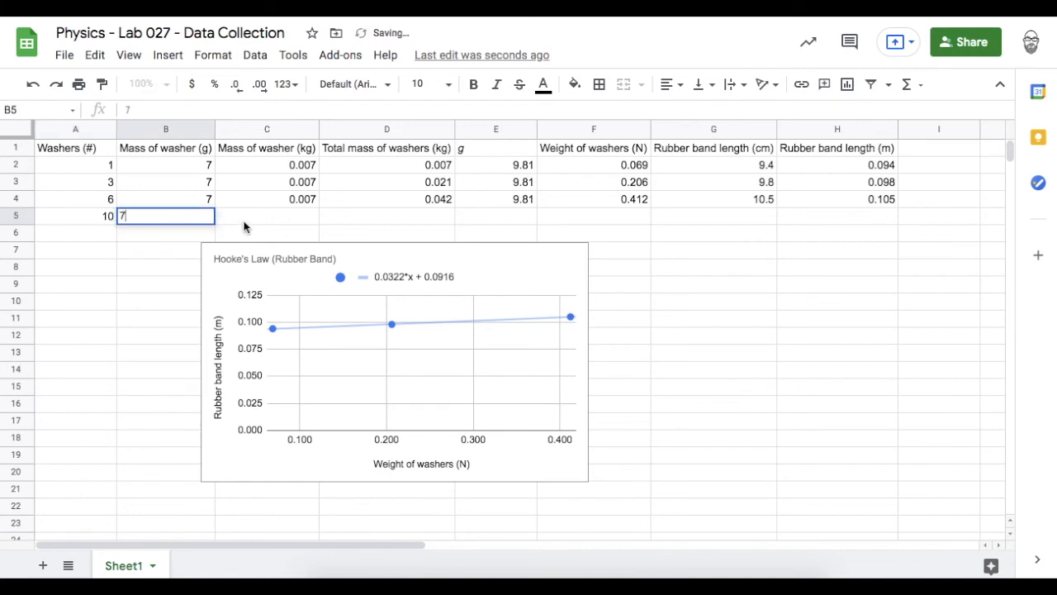
pyautogui.click(245, 227)
pyautogui.write('0.007')
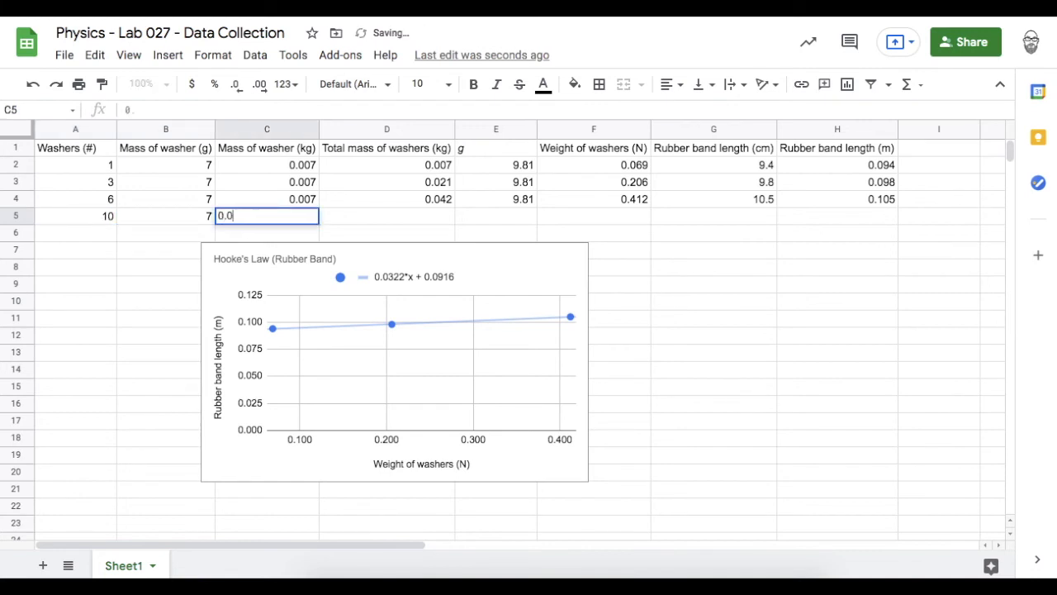
# - Calculate the total mass of the 10 washers in D5 with the formula =A5*C5
pyautogui.click(368, 220)
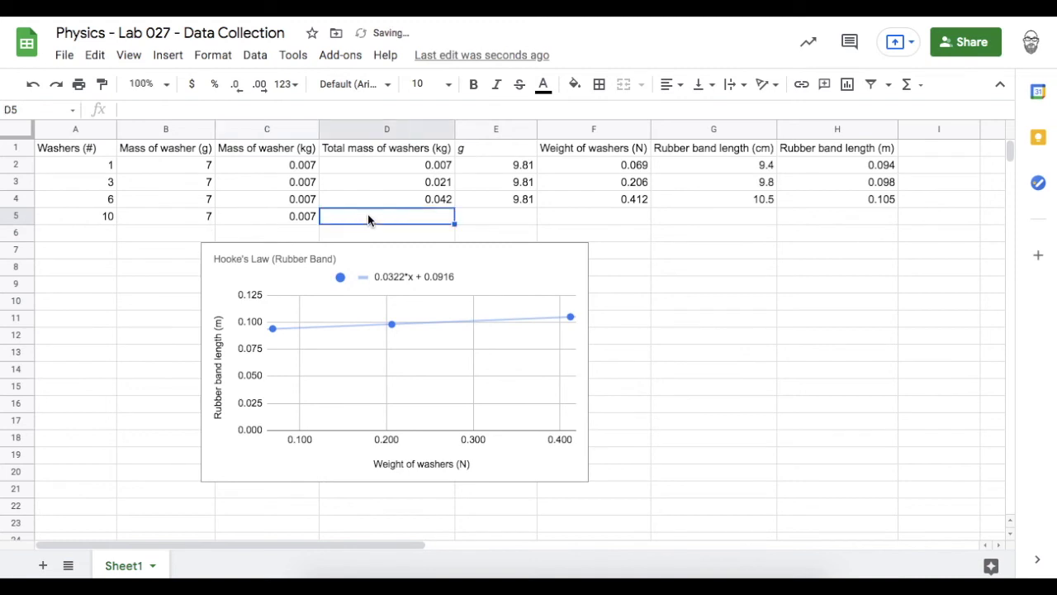
pyautogui.write('=')
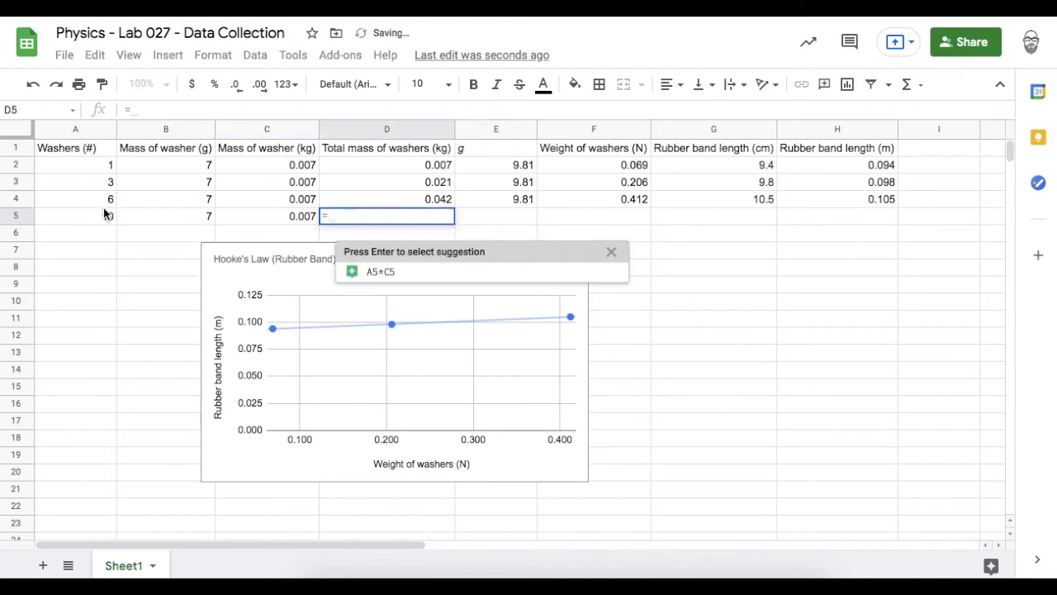
pyautogui.click(101, 216)
pyautogui.write('*')
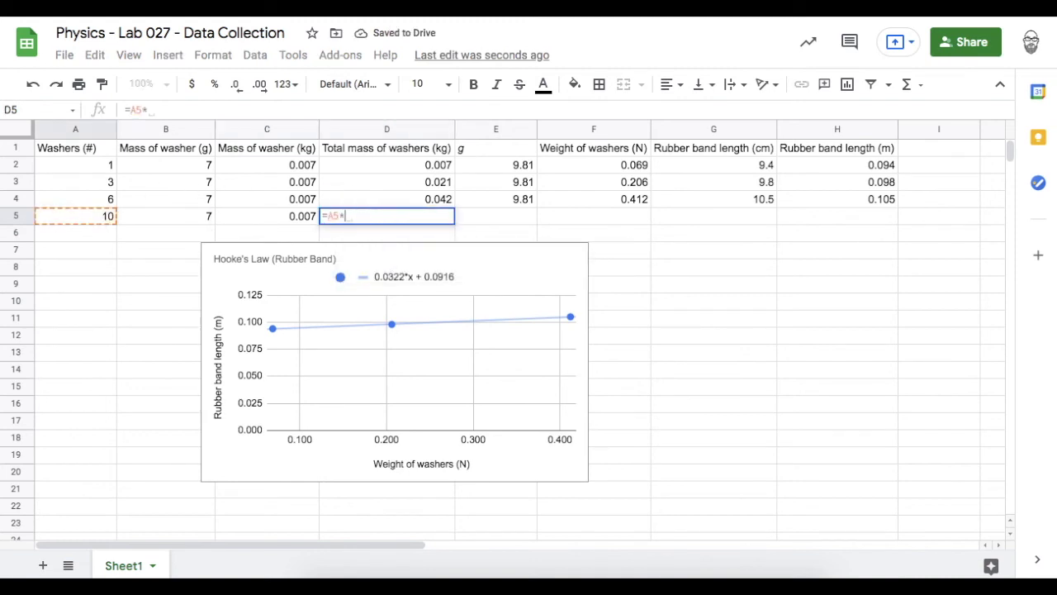
pyautogui.click(248, 218)
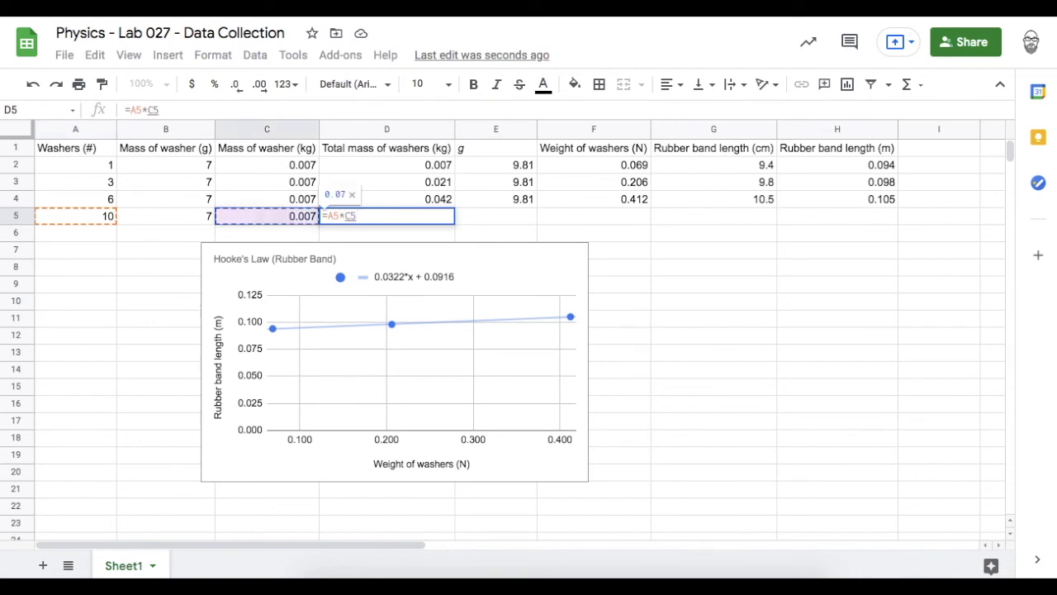
pyautogui.press('Return')
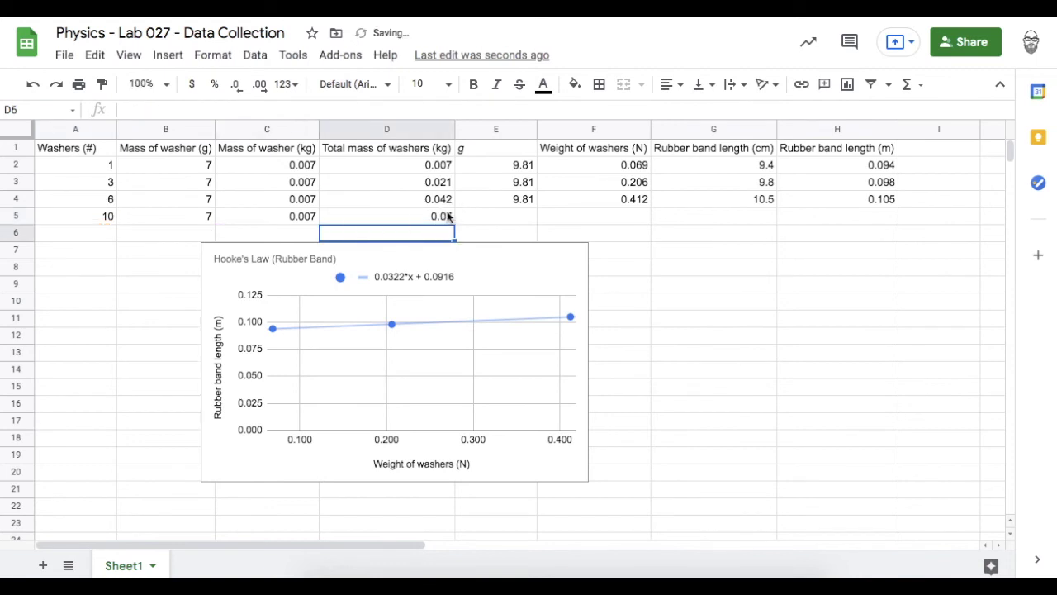
# - Enter 9.81 for g in E5 and calculate the washers' weight in F5 with the formula =D5*E5
pyautogui.click(501, 219)
pyautogui.write('9.81')
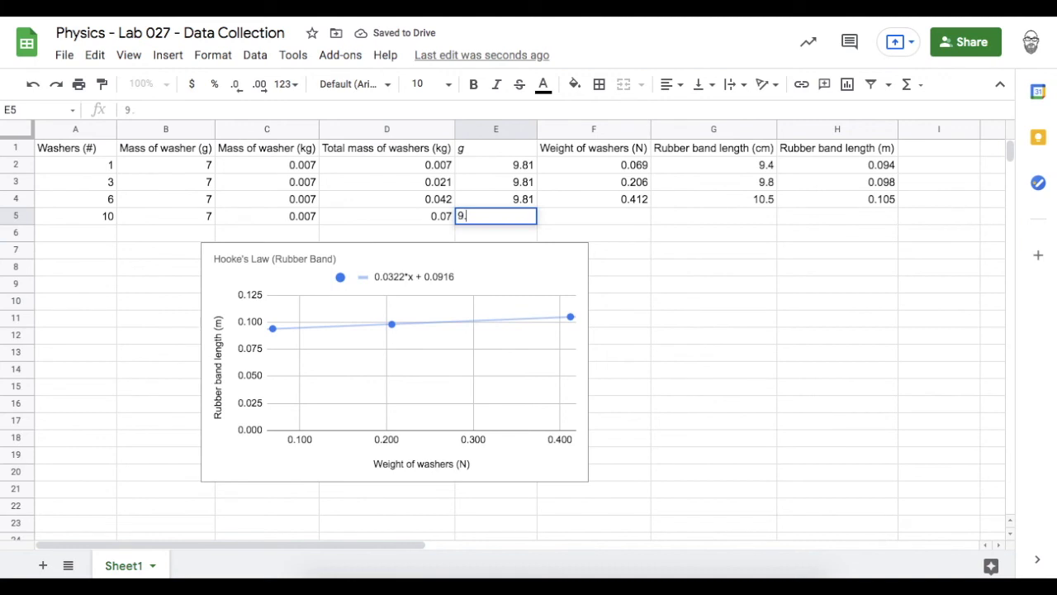
pyautogui.click(599, 215)
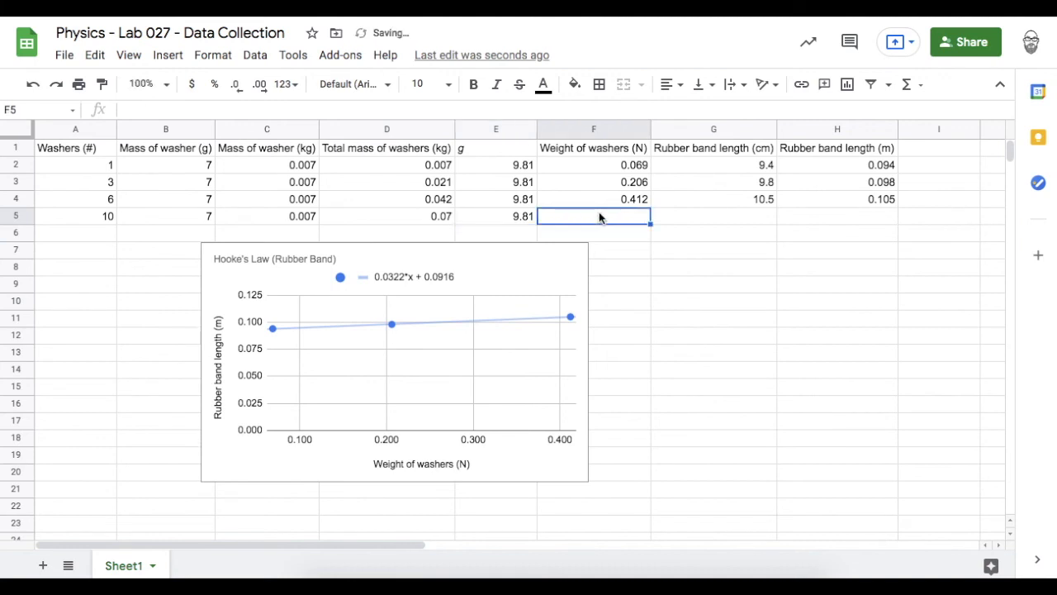
pyautogui.write('=')
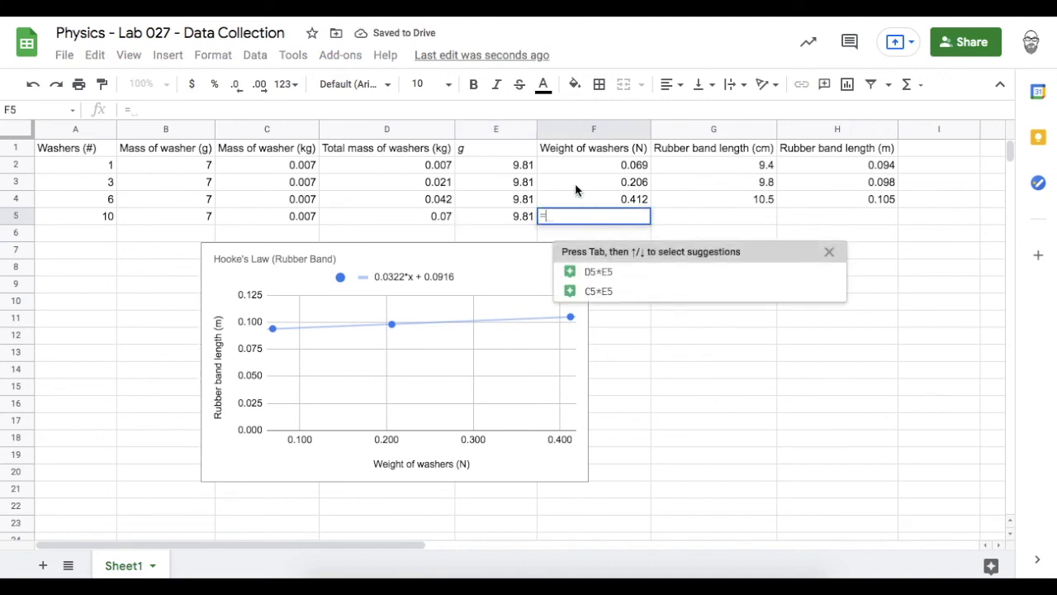
pyautogui.click(431, 210)
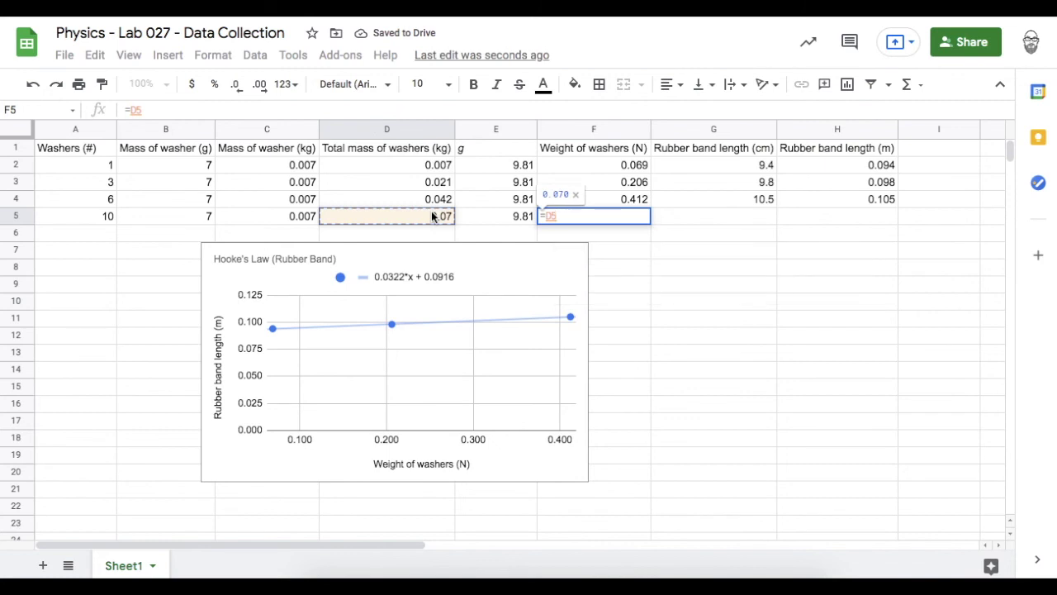
pyautogui.write('*')
pyautogui.click(487, 218)
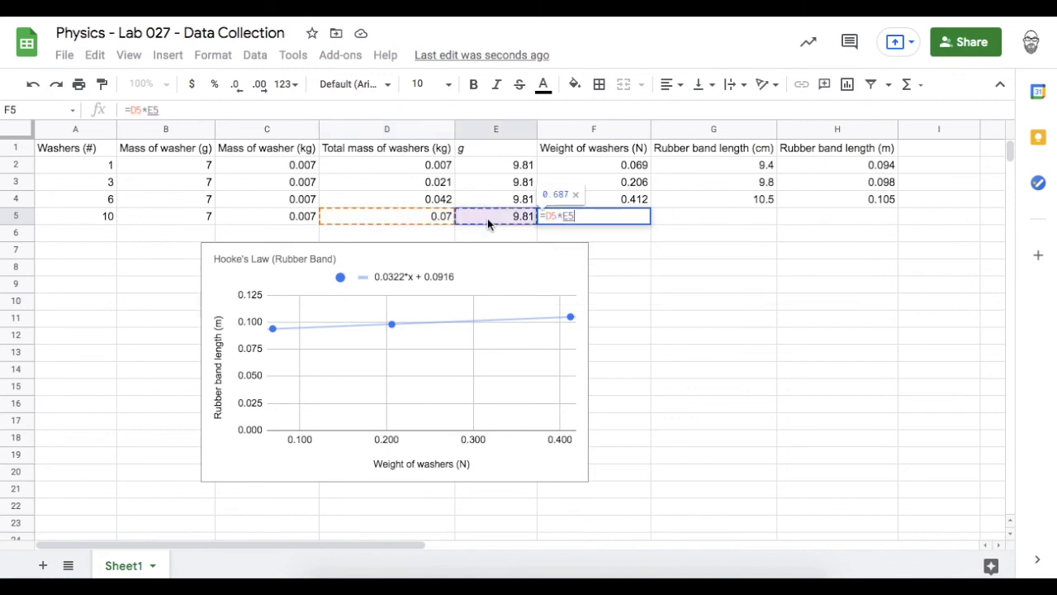
pyautogui.press('Return')
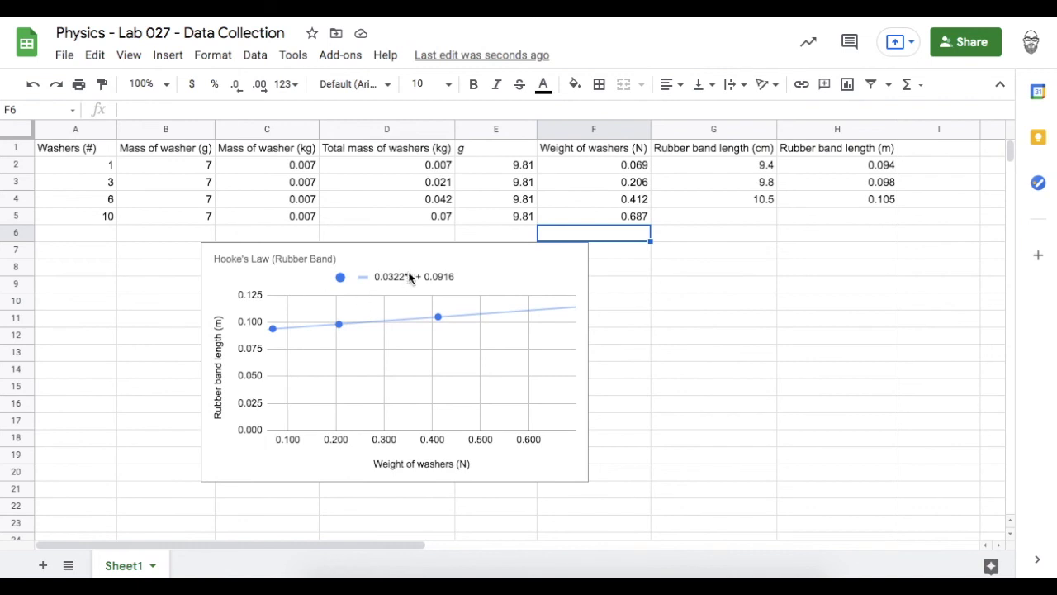
# - Predict the rubber band length in metres in H5 from the trendline equation, using the formula =0.0322*F5+0.0916
pyautogui.click(825, 218)
pyautogui.write('=')
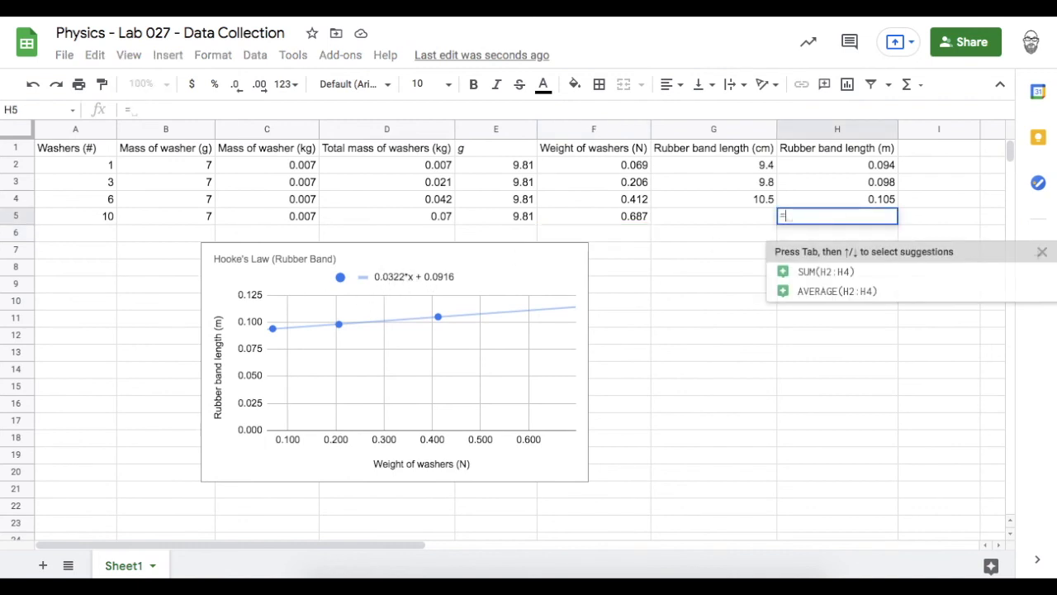
pyautogui.write('0')
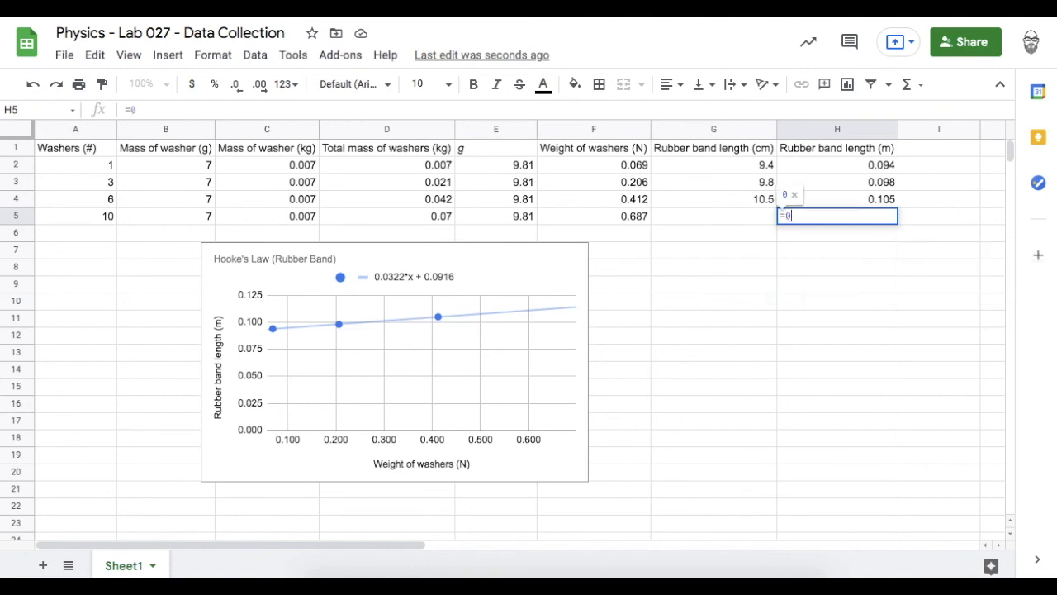
pyautogui.write('.0322')
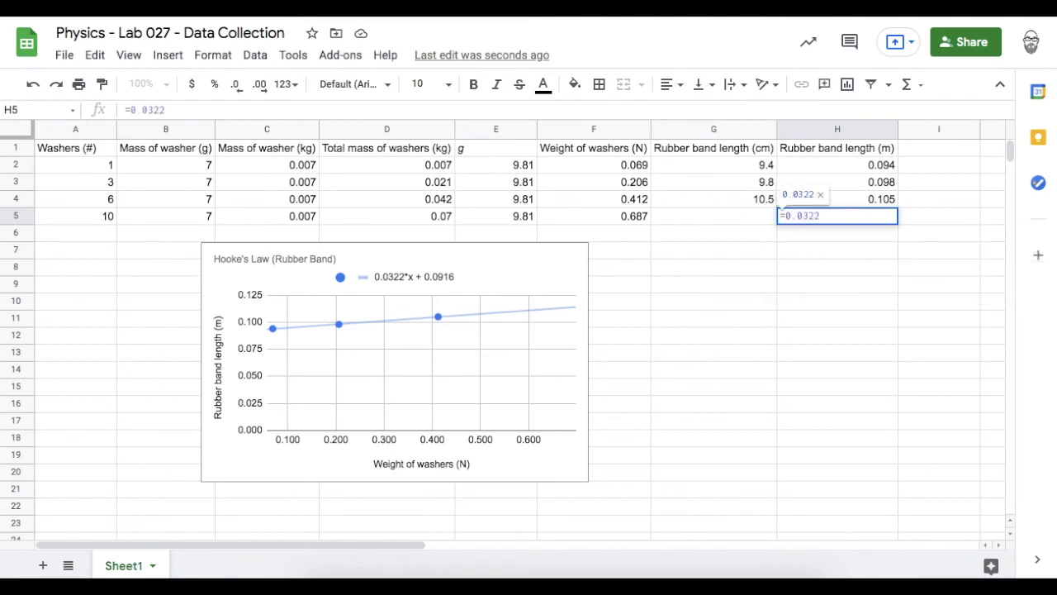
pyautogui.write('*')
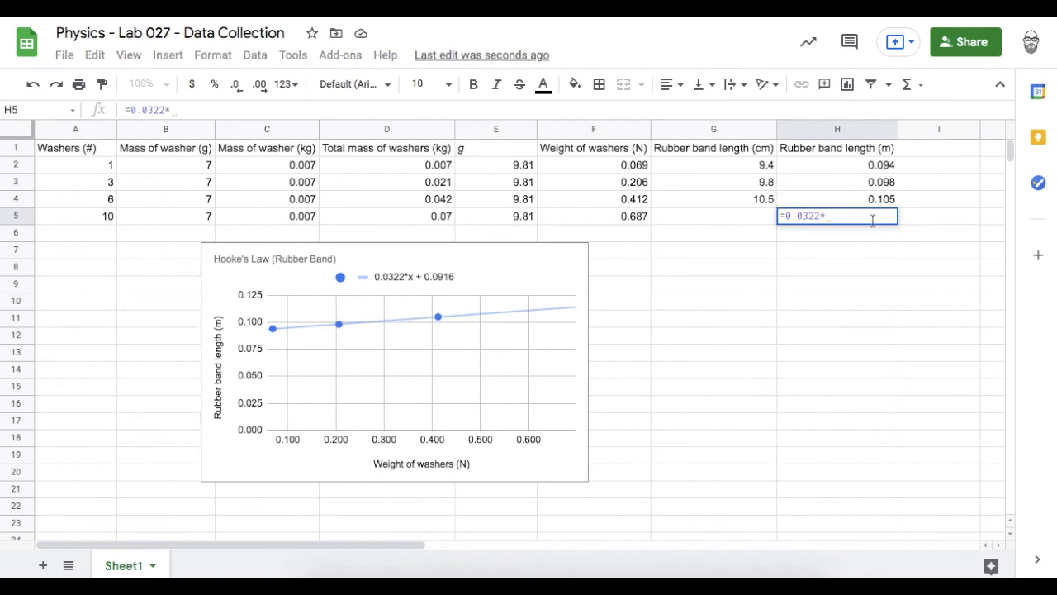
pyautogui.click(621, 219)
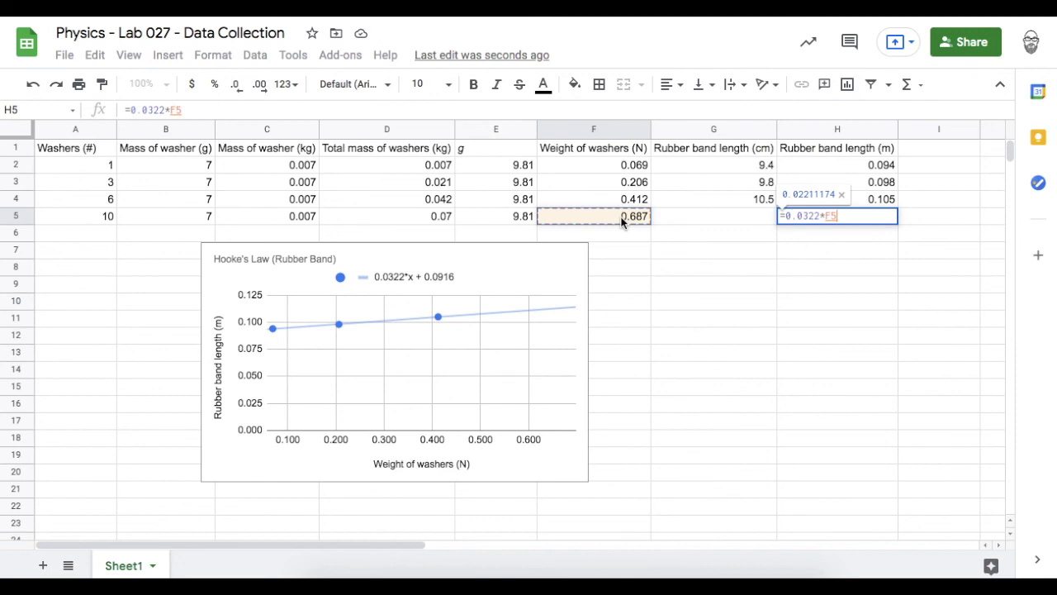
pyautogui.write('+0.0916')
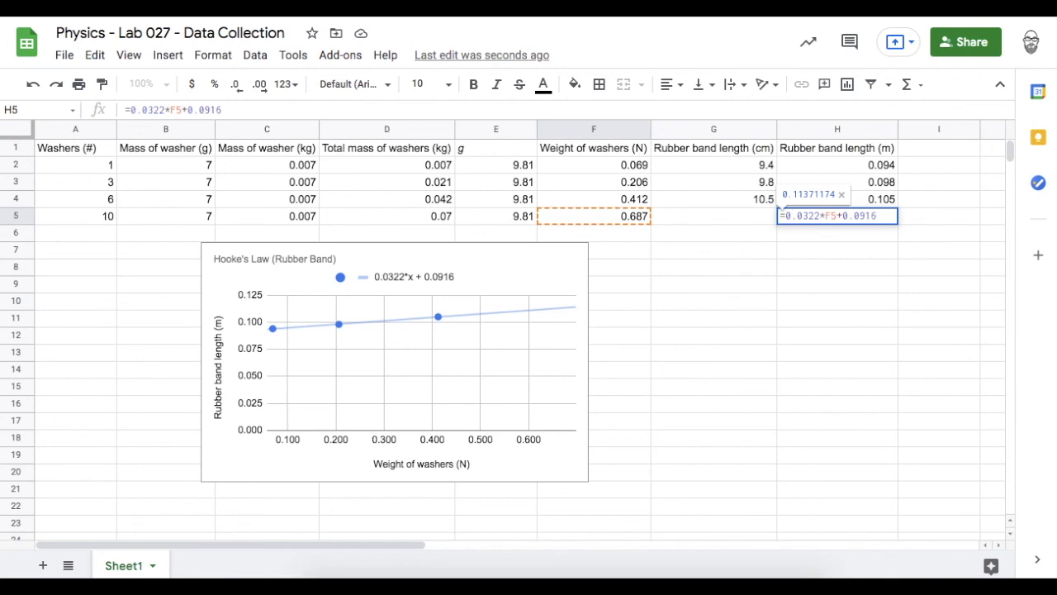
pyautogui.press('Return')
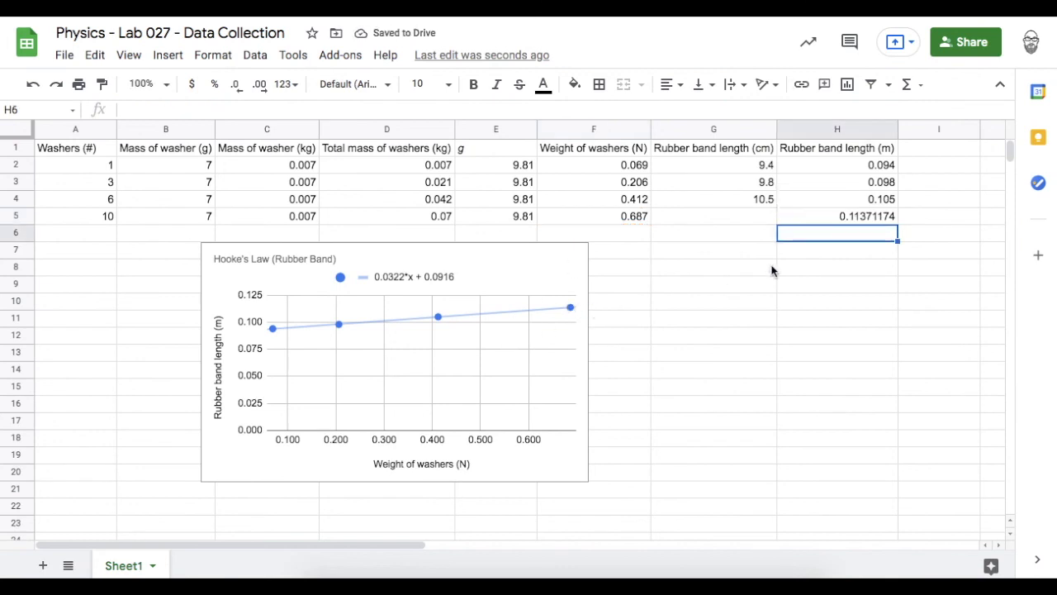
# - Reduce the predicted length in H5 to three decimal places
pyautogui.click(862, 218)
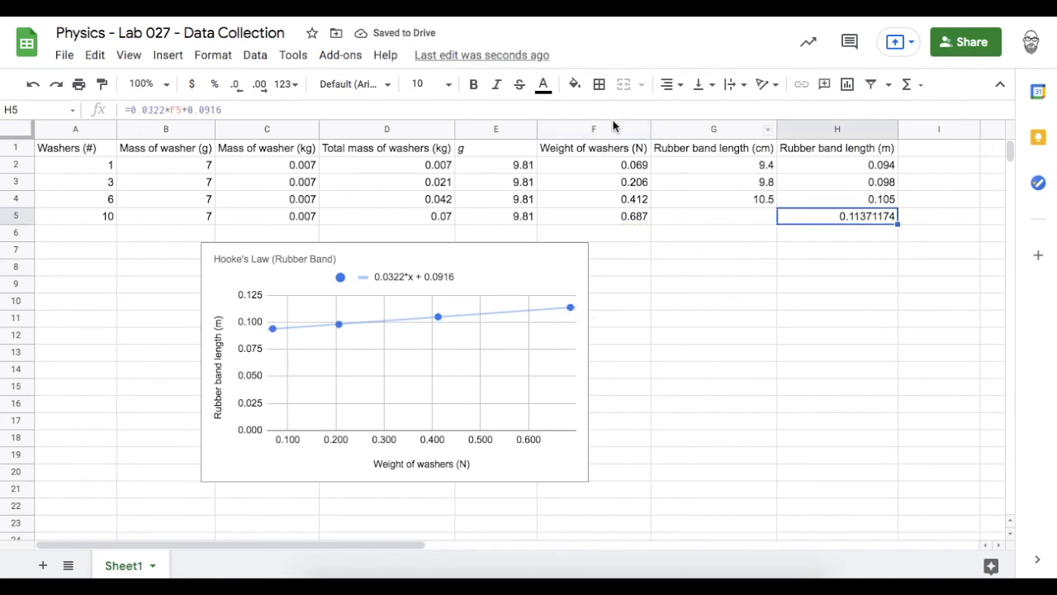
pyautogui.click(235, 89)
pyautogui.click(235, 89)
pyautogui.click(235, 89)
pyautogui.click(236, 89)
pyautogui.click(235, 90)
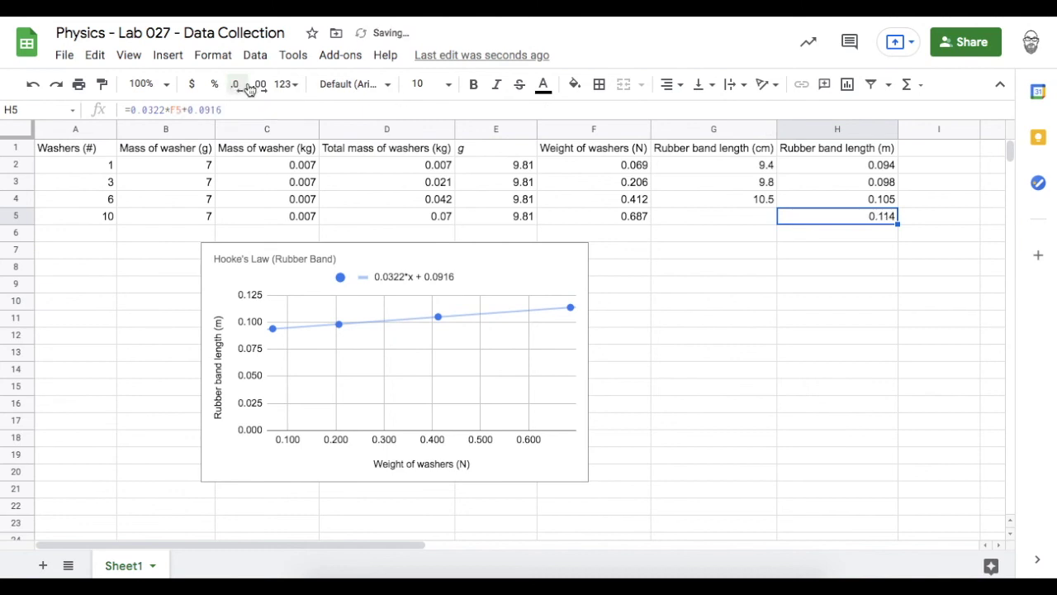
# - Convert the predicted rubber band length to centimetres in G5 with the formula =H5*100
pyautogui.click(729, 222)
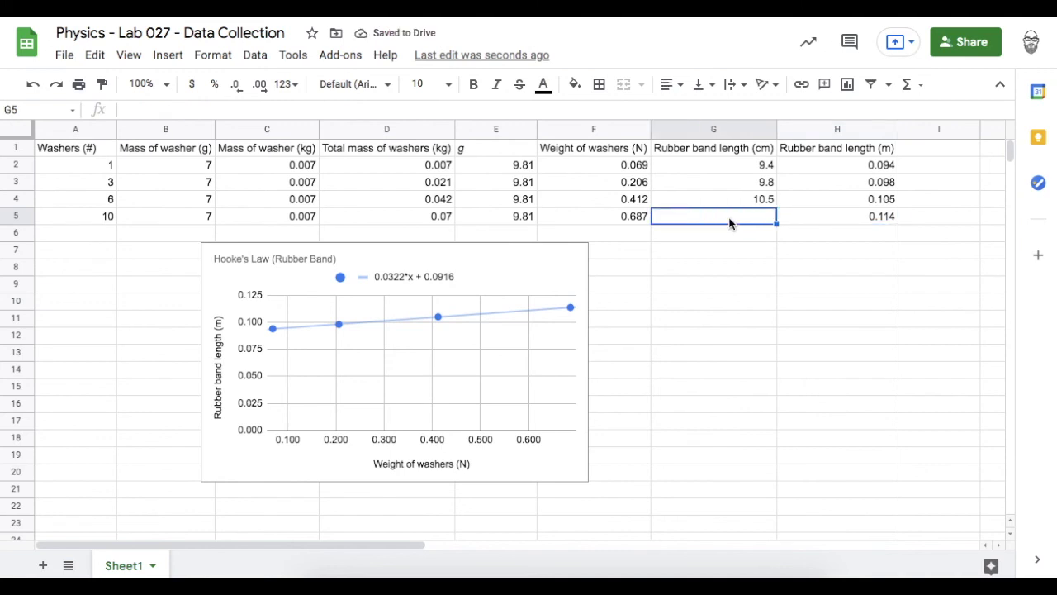
pyautogui.write('=')
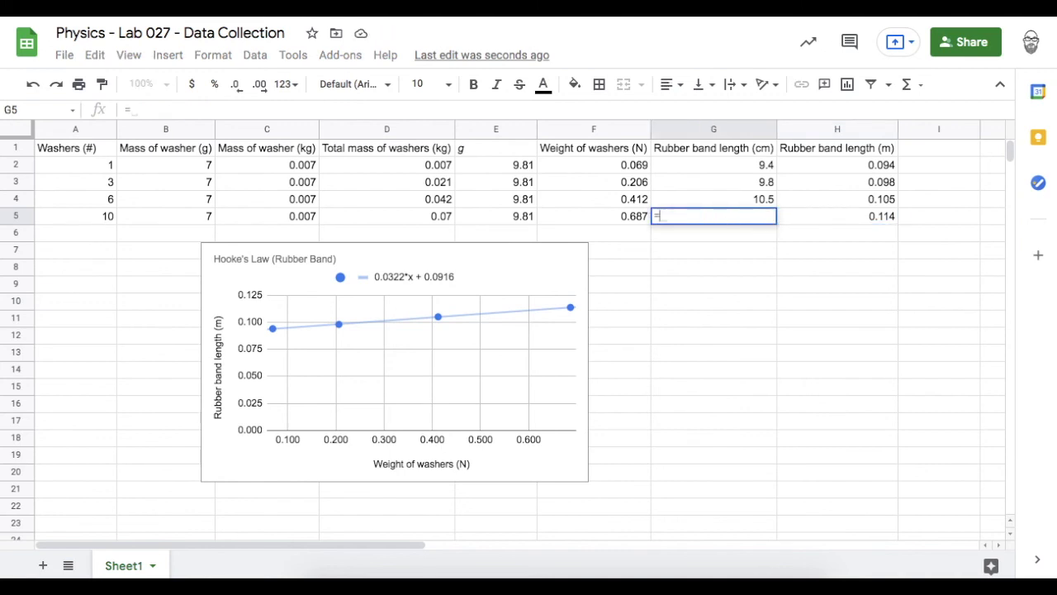
pyautogui.click(873, 217)
pyautogui.write('*100')
pyautogui.press('Return')
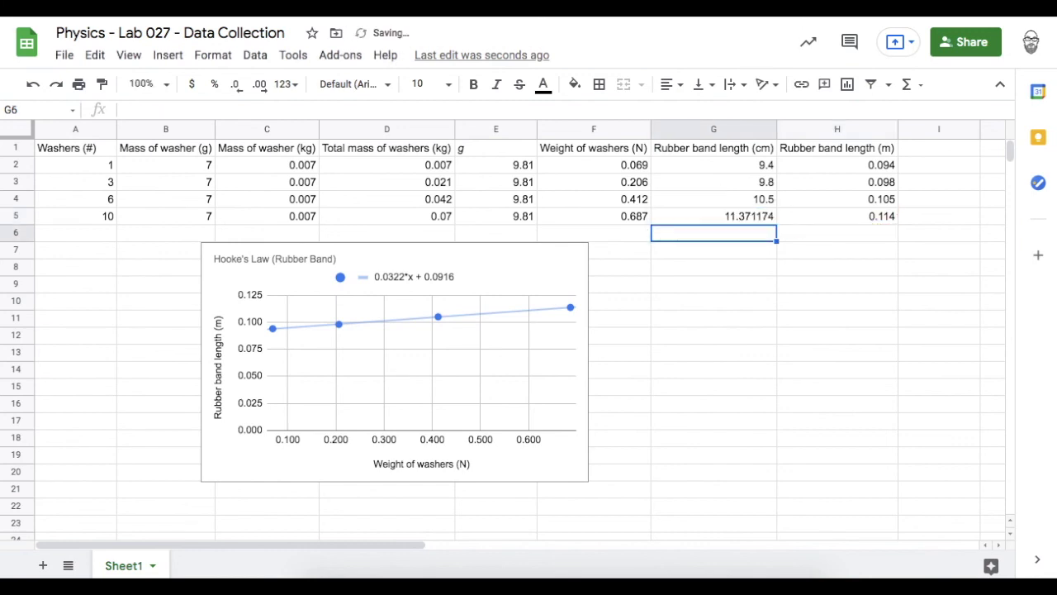
# - Reduce the centimetre length in G5 to one decimal place
pyautogui.click(765, 214)
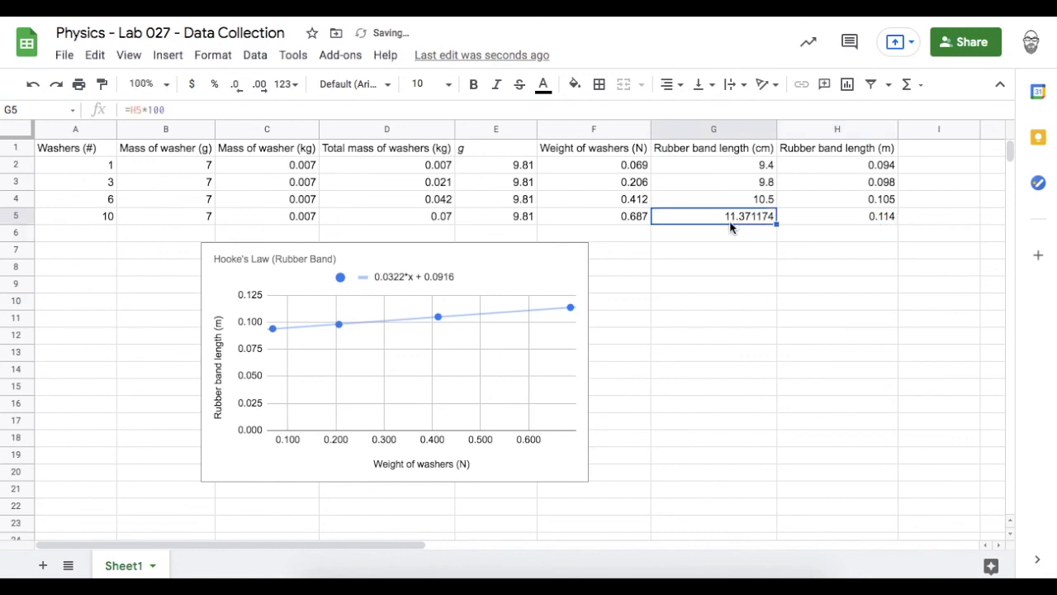
pyautogui.click(238, 86)
pyautogui.click(237, 86)
pyautogui.click(238, 86)
pyautogui.click(238, 85)
pyautogui.click(238, 86)
pyautogui.click(748, 237)
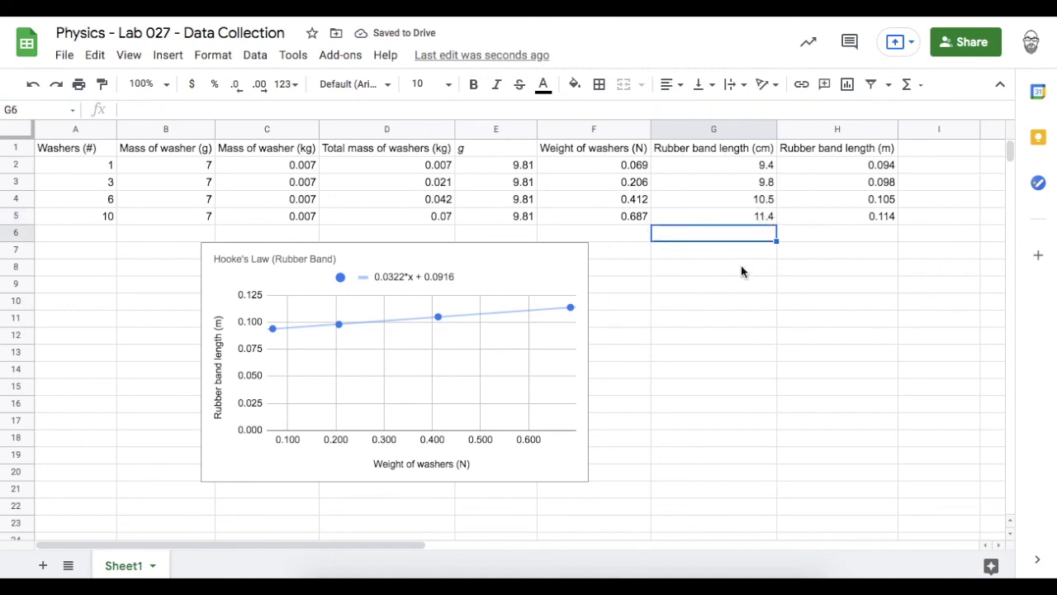